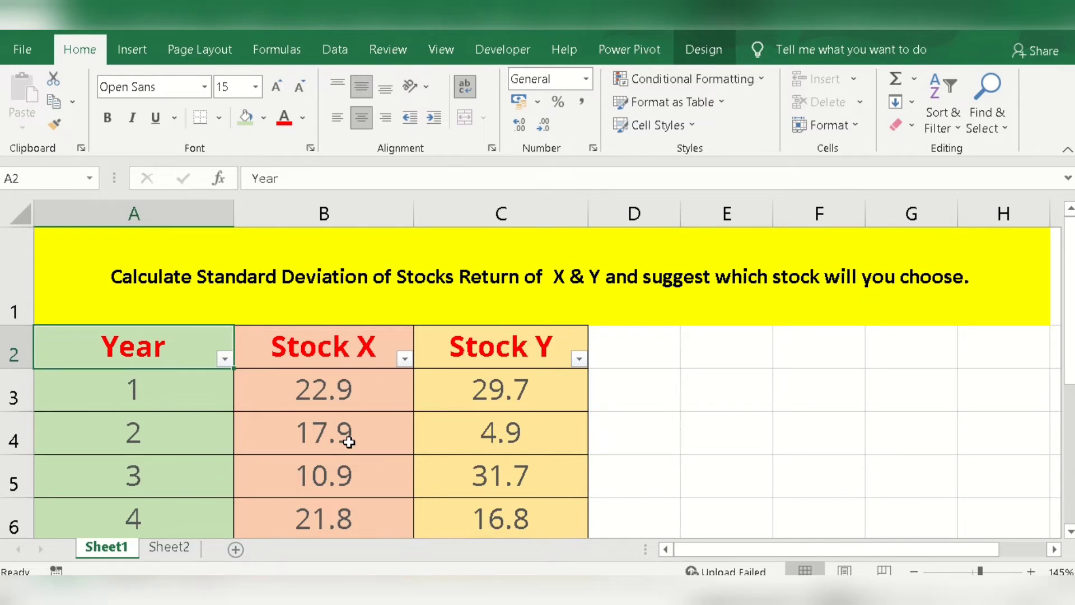
# Step: Examine the table of yearly returns for Stock X and Stock Y and the task heading above it
pyautogui.scroll(-1, 348, 442)
pyautogui.scroll(1, 348, 443)
pyautogui.scroll(-1, 520, 398)
pyautogui.scroll(1, 457, 434)
pyautogui.scroll(-1, 554, 408)
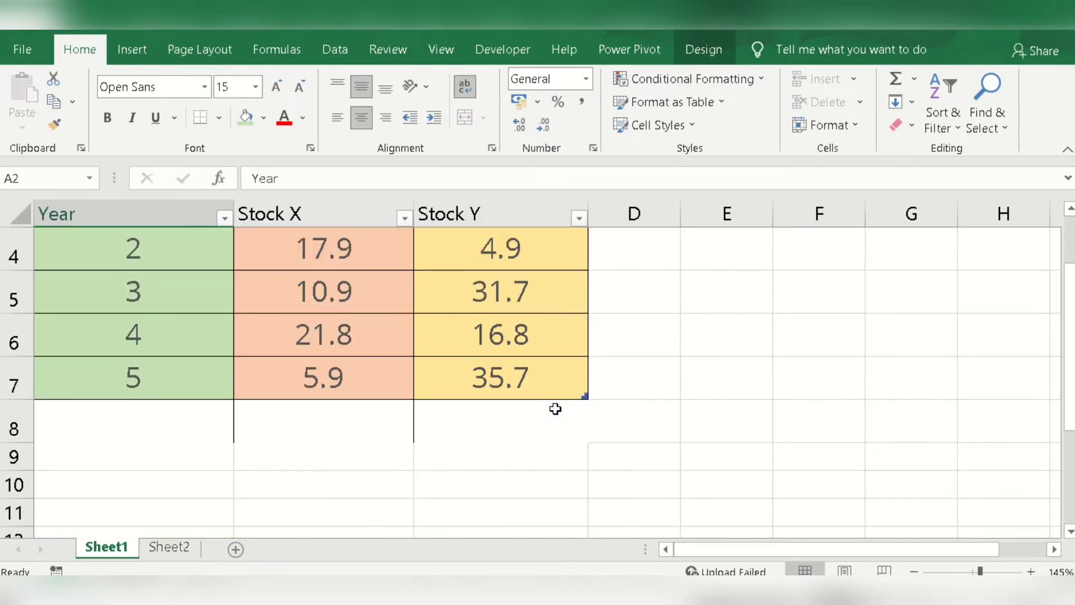
pyautogui.moveTo(1066, 387); pyautogui.dragTo(779, 328)
pyautogui.scroll(-1, 344, 387)
# Step: Try entering the label Mean in cell A8 directly below the table, and clear that entry
pyautogui.click(144, 479)
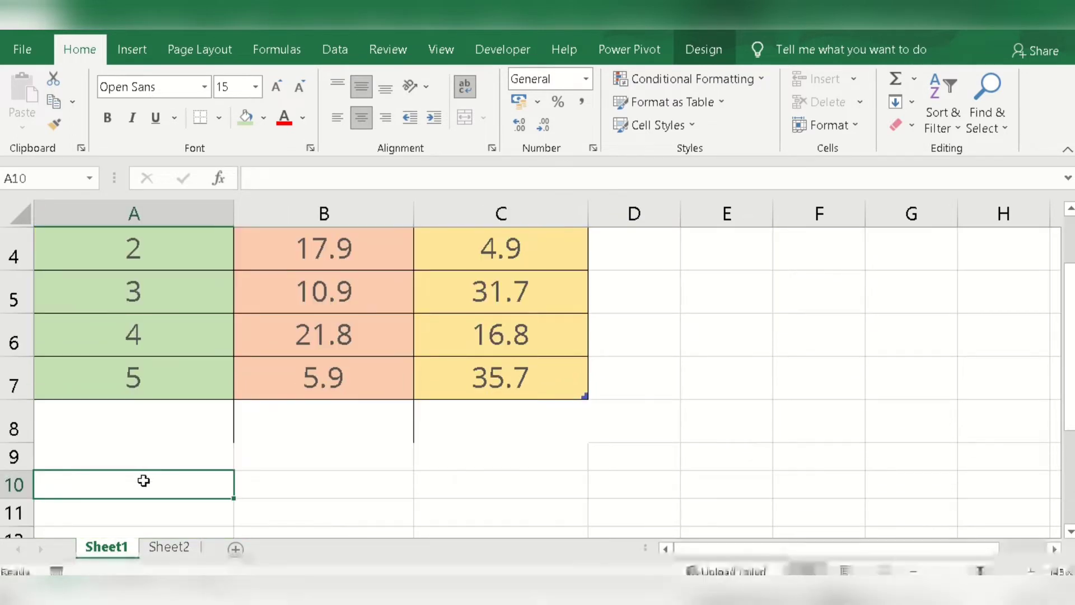
pyautogui.click(147, 439)
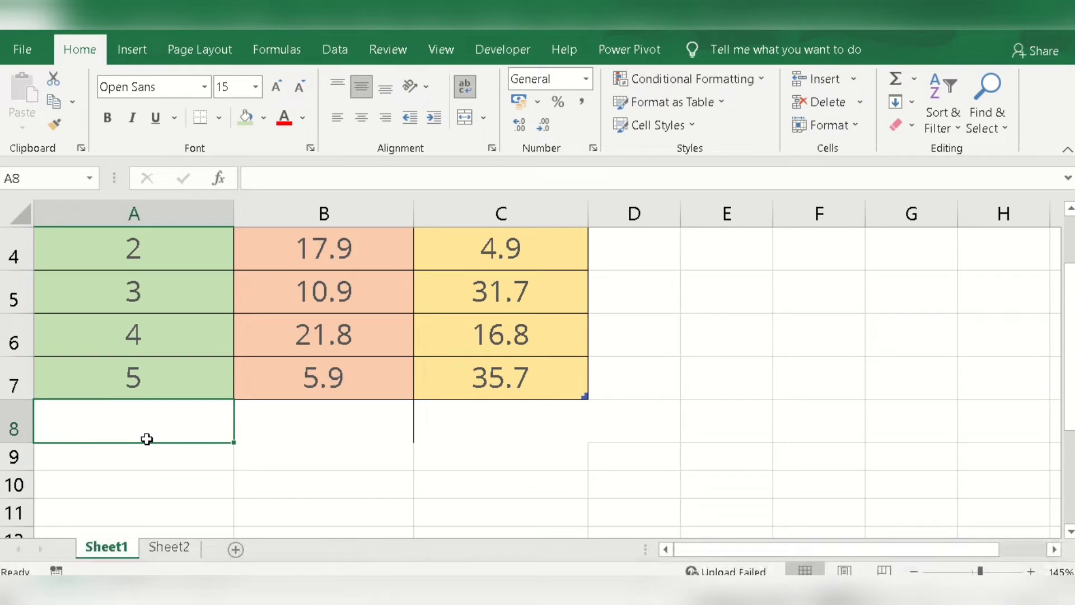
pyautogui.write('Mean')
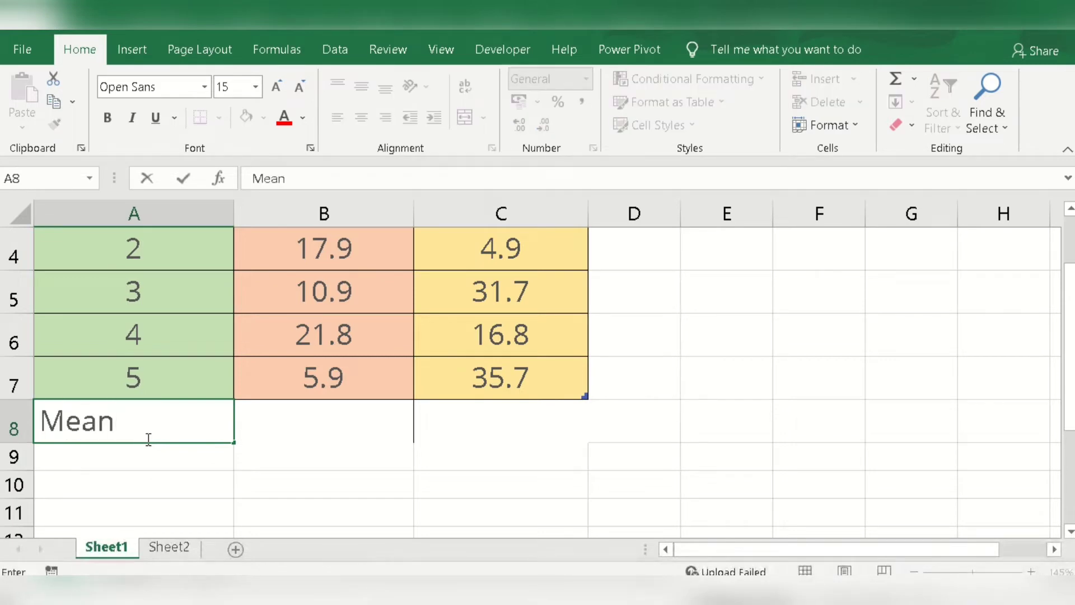
pyautogui.press('Return')
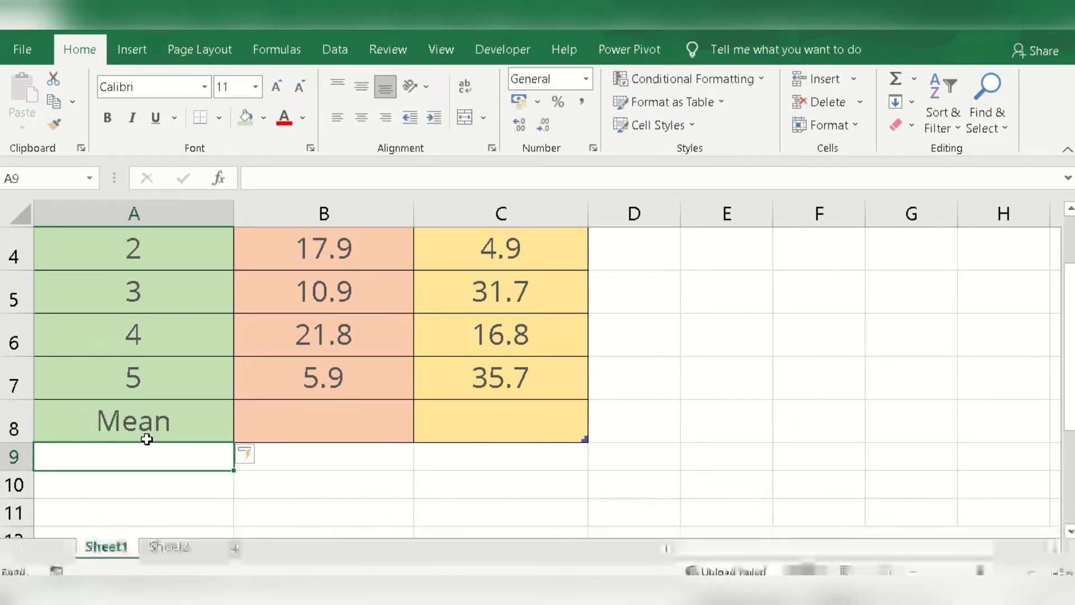
pyautogui.hotkey('ctrl', 'z')
pyautogui.press('Return')
pyautogui.click(140, 419)
pyautogui.press('Delete')
# Step: Enter the row labels Mean, Variance and Standard Deviation in cells A9, A10 and A11
pyautogui.click(122, 449)
pyautogui.write('M')
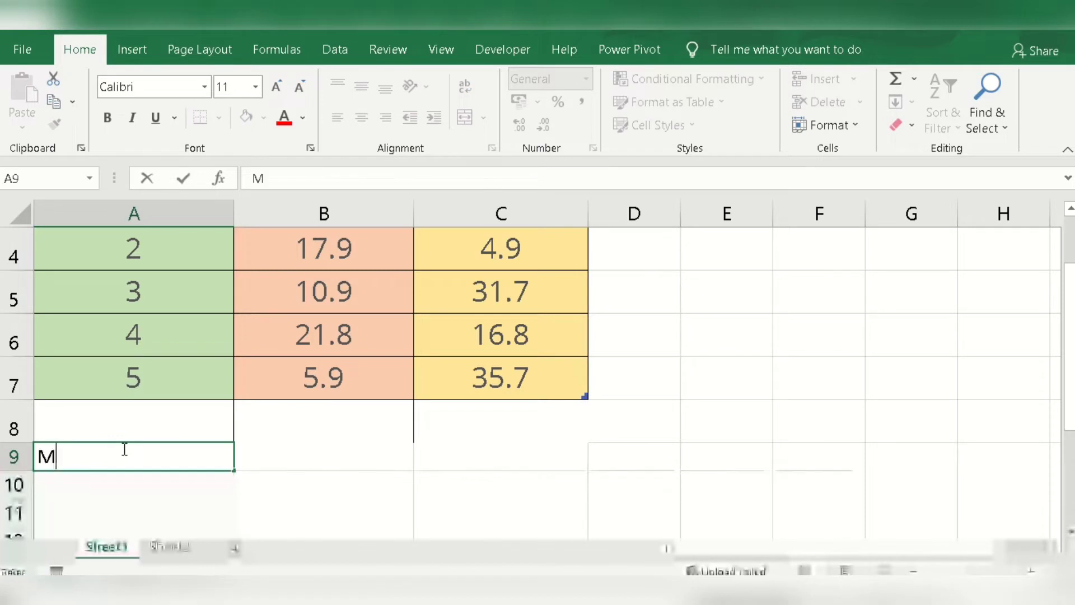
pyautogui.write('ean')
pyautogui.press('Return')
pyautogui.write('Variance')
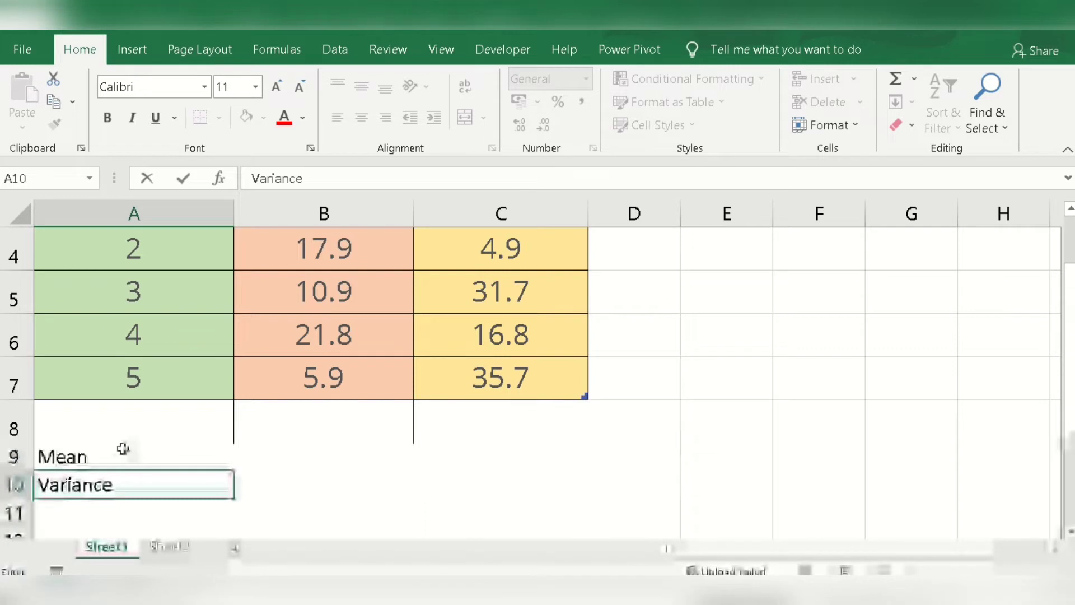
pyautogui.press('Return')
pyautogui.write('St')
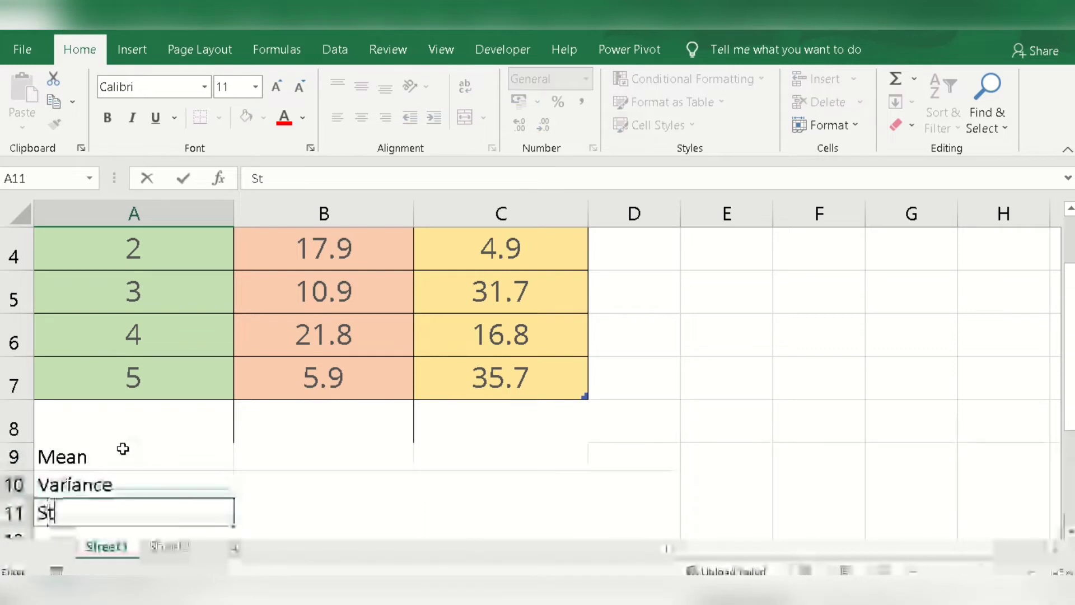
pyautogui.write('andard De')
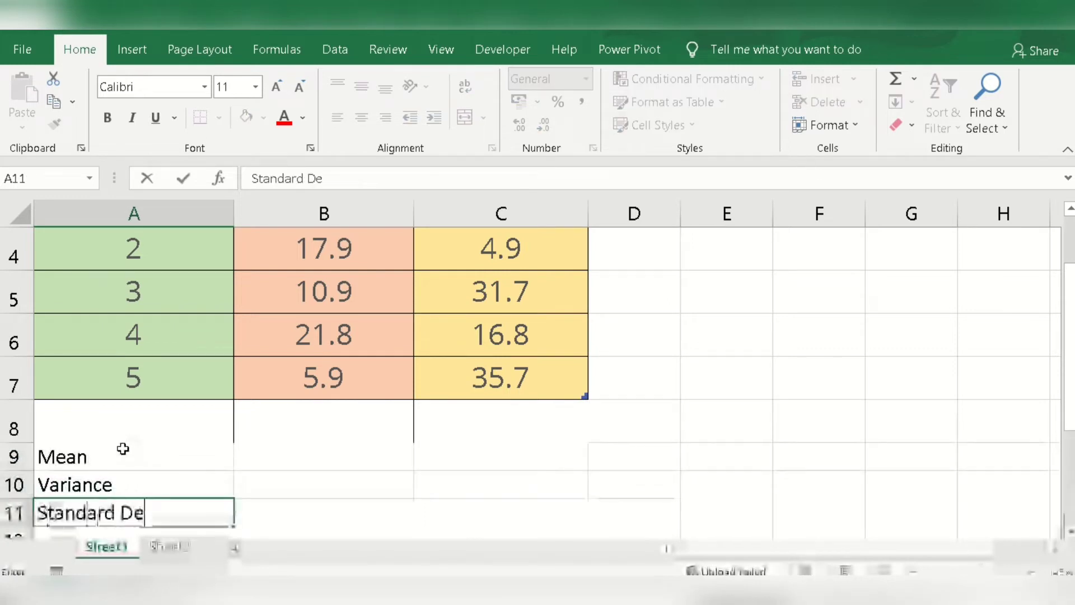
pyautogui.write('viation')
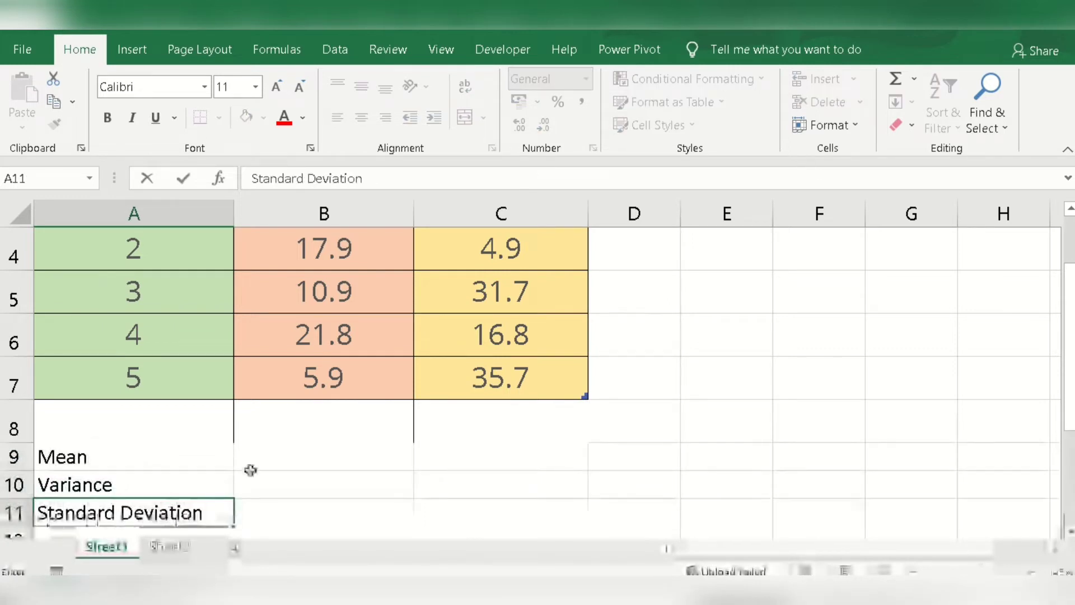
pyautogui.click(392, 473)
pyautogui.click(343, 463)
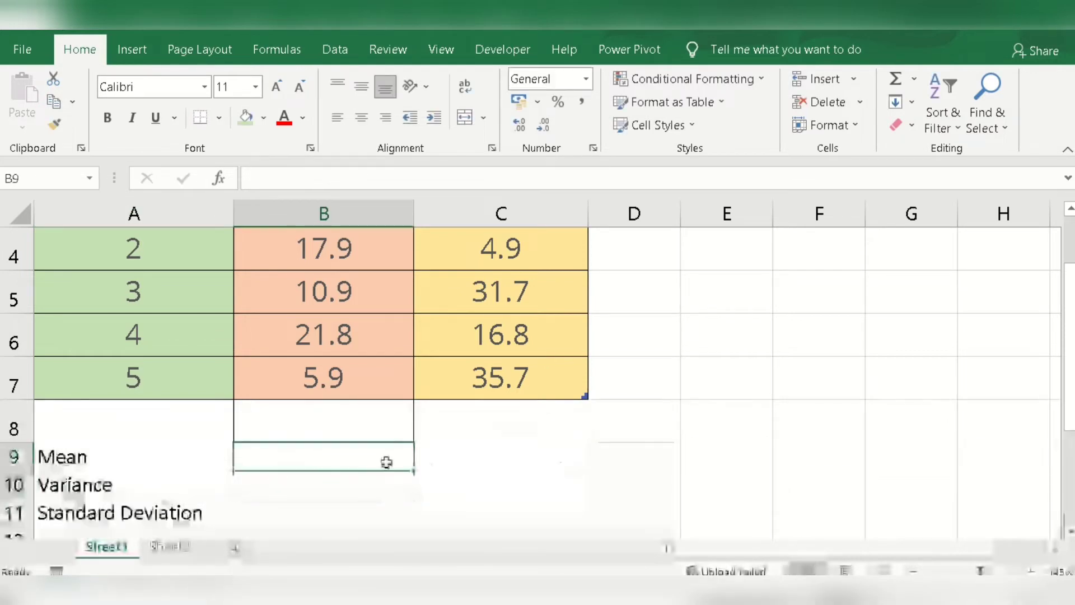
pyautogui.scroll(1, 387, 462)
pyautogui.moveTo(1067, 423); pyautogui.dragTo(1070, 393)
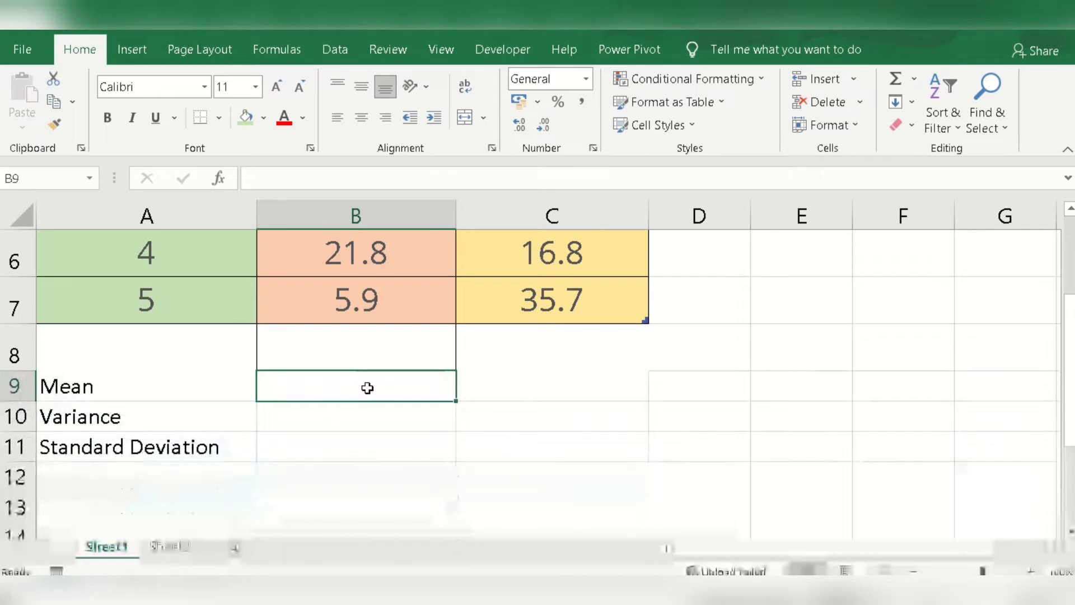
pyautogui.write('=a')
pyautogui.press('BackSpace')
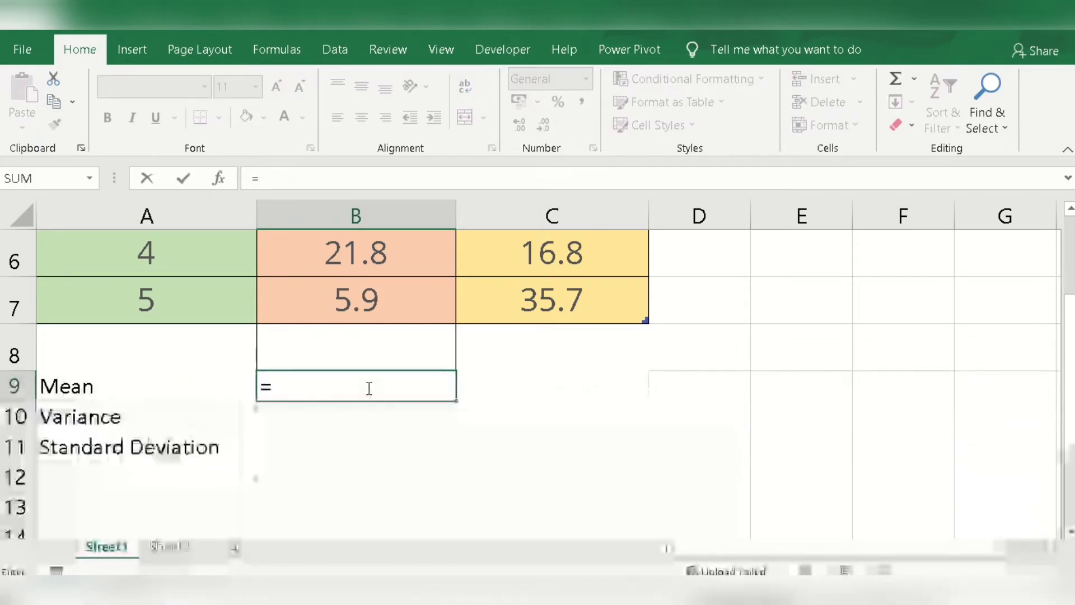
pyautogui.press('BackSpace')
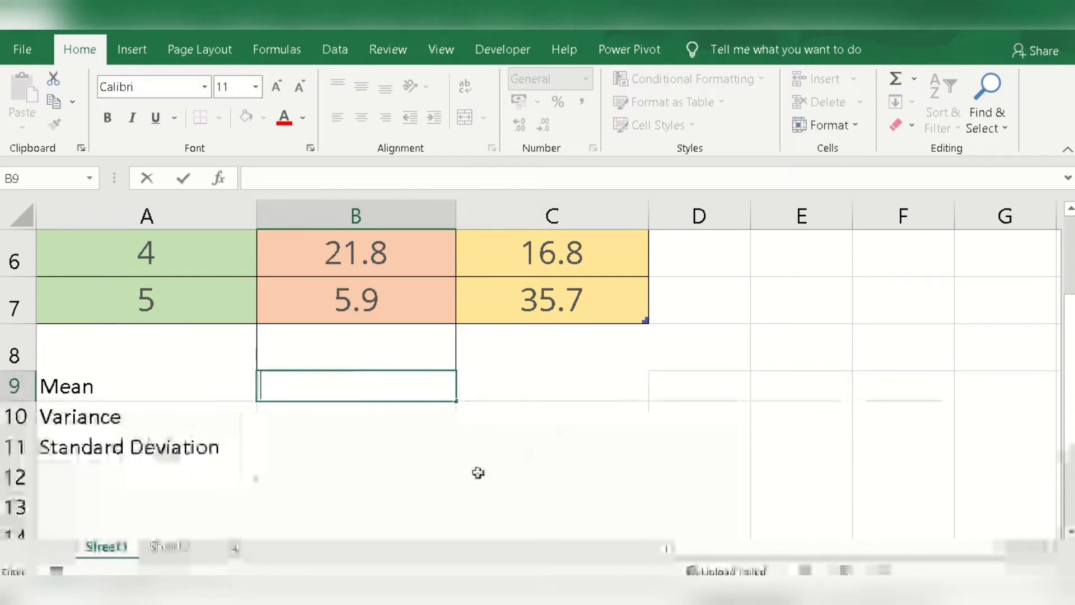
pyautogui.click(369, 446)
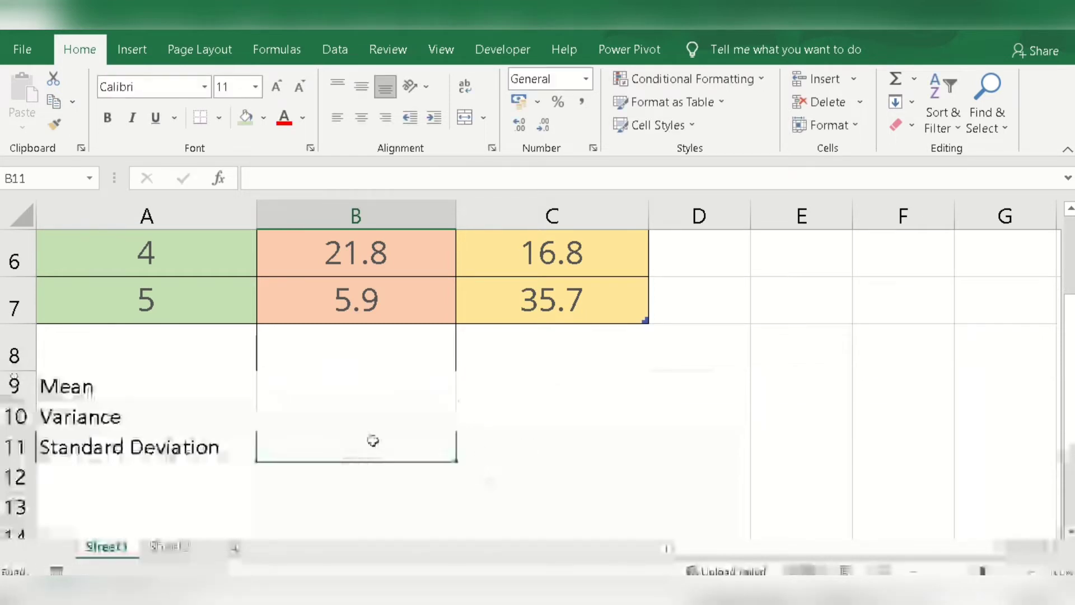
pyautogui.scroll(1, 373, 439)
pyautogui.scroll(1, 373, 439)
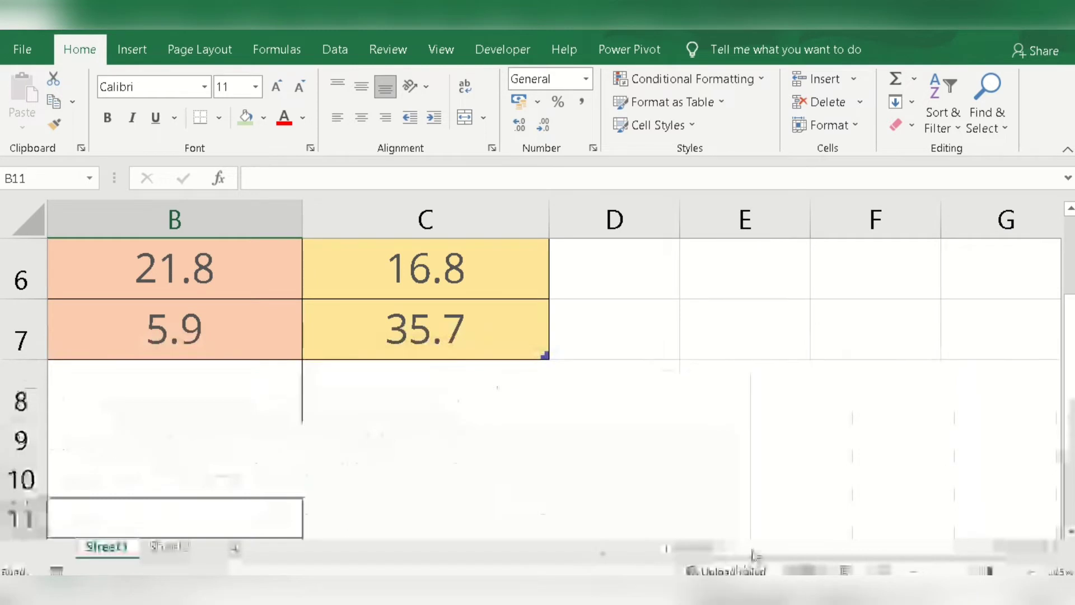
# Step: Calculate the mean of the Stock X returns in cell B9 with =average(Table1[Stock X])
pyautogui.click(456, 442)
pyautogui.write('=a')
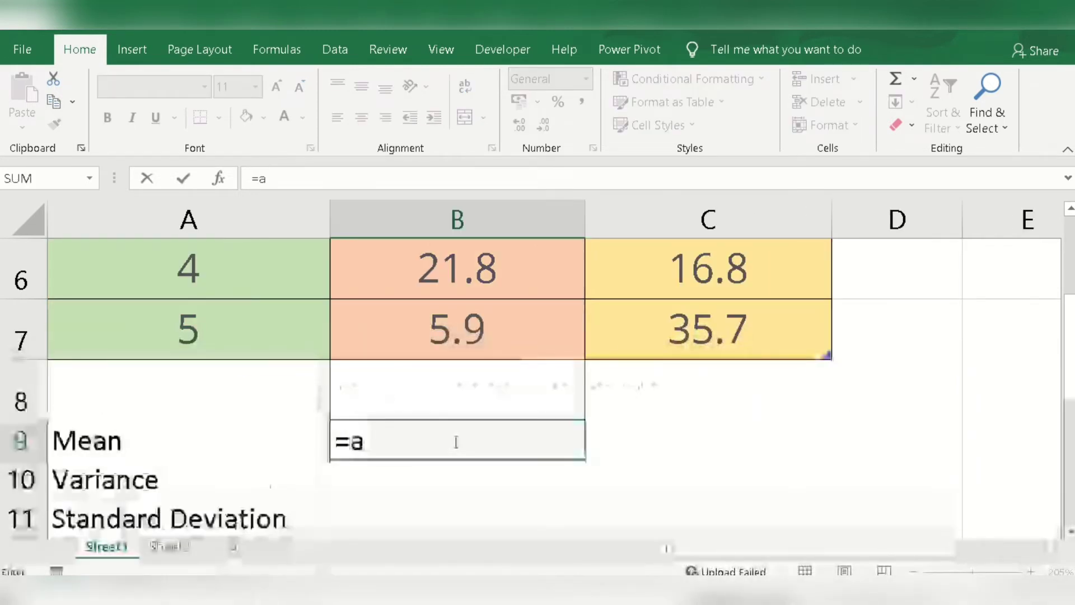
pyautogui.write('verage')
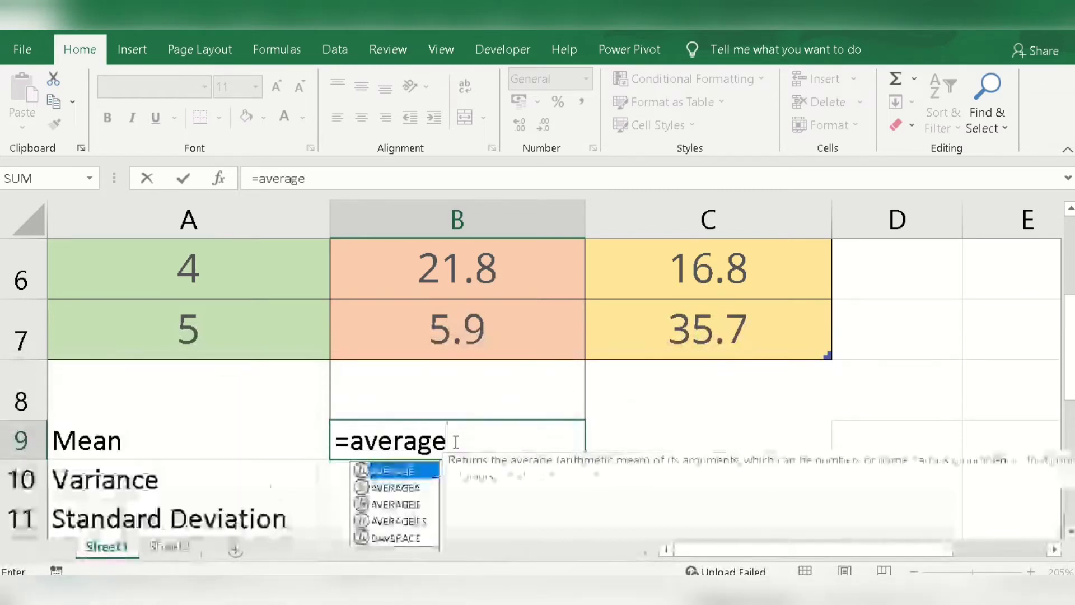
pyautogui.write('(')
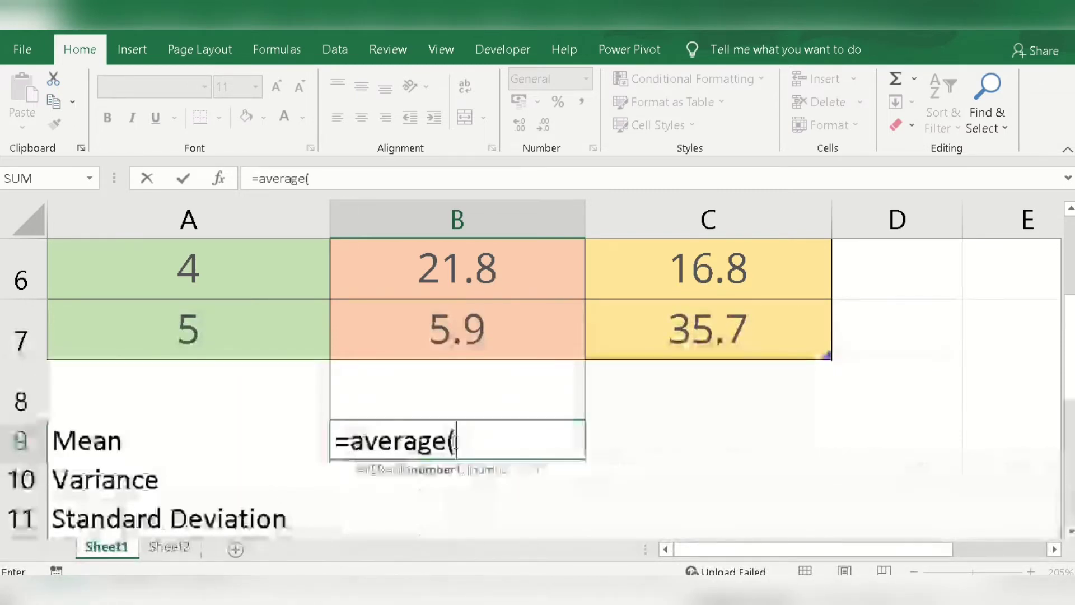
pyautogui.scroll(2, 463, 386)
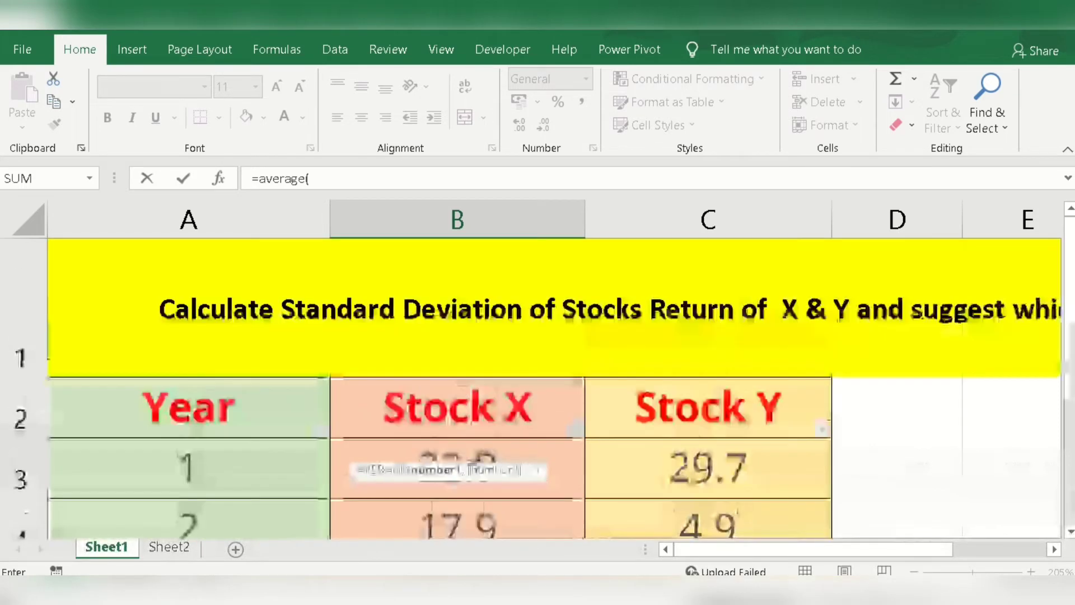
pyautogui.moveTo(498, 455); pyautogui.dragTo(519, 403)
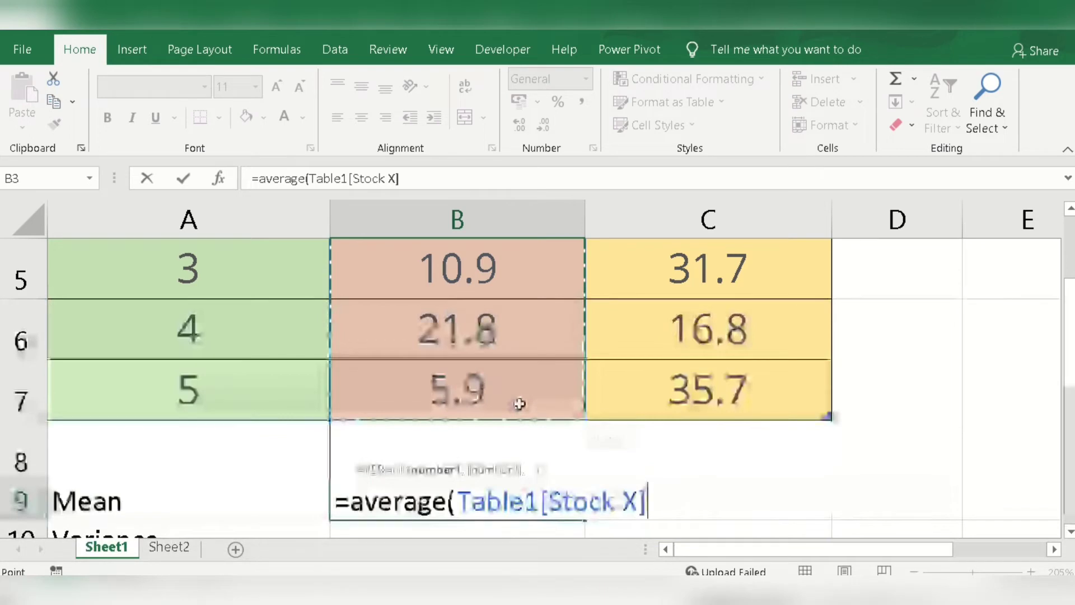
pyautogui.write(')')
pyautogui.press('Return')
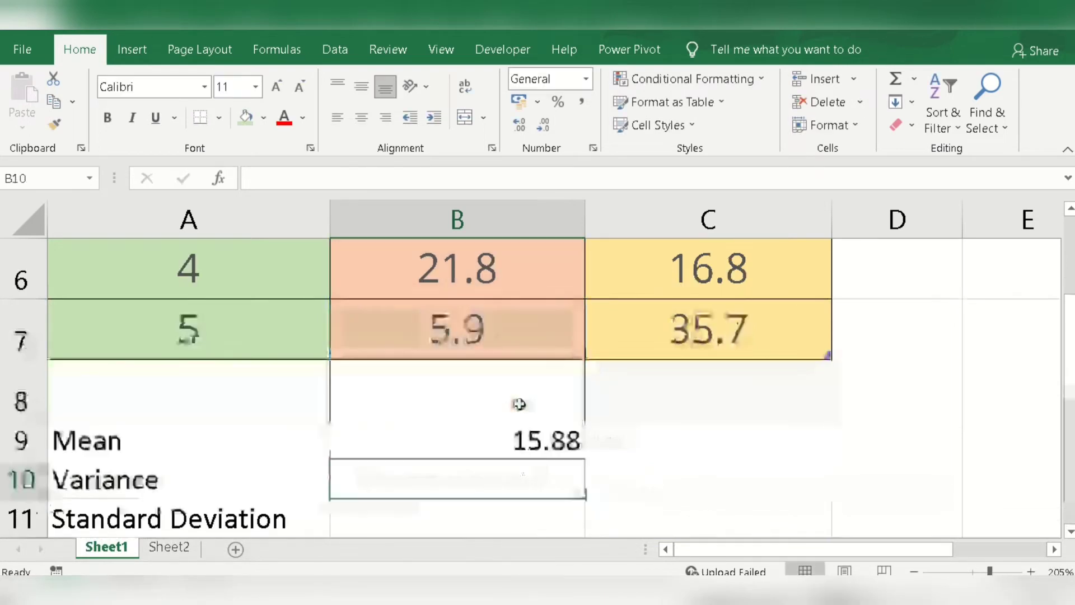
pyautogui.click(517, 443)
pyautogui.click(131, 447)
pyautogui.click(432, 432)
# Step: Try entering the sample variance function =var.s in cell B10 without a range, and clear the cell
pyautogui.click(390, 470)
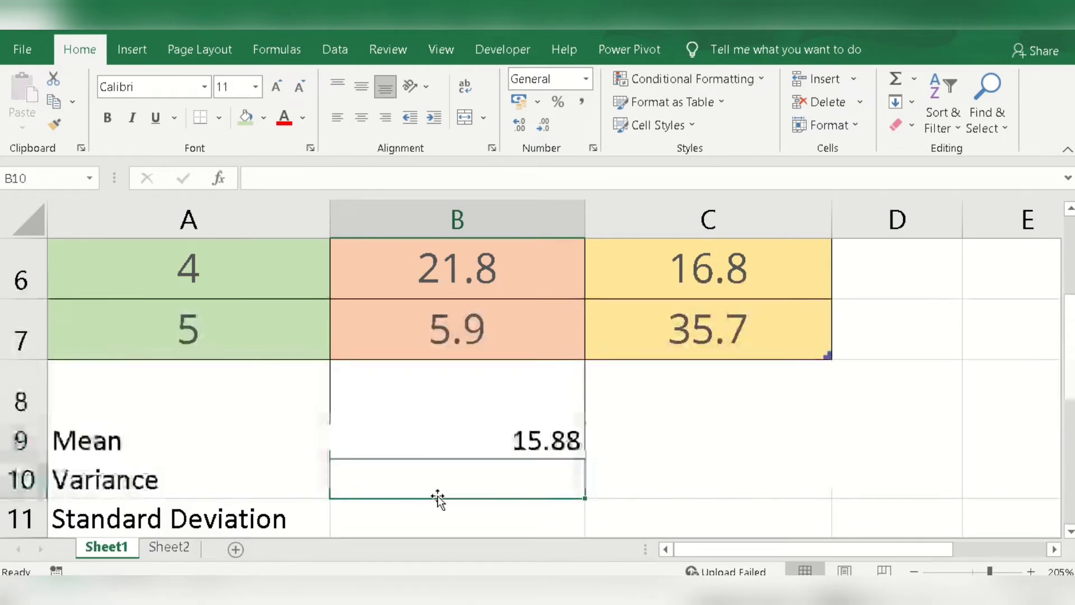
pyautogui.write('=variance')
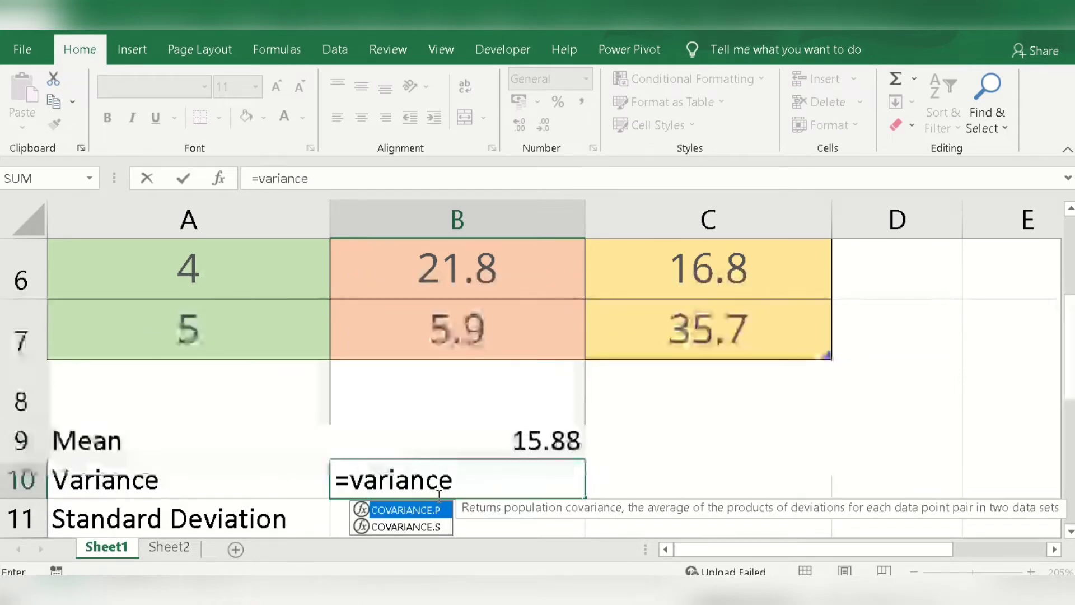
pyautogui.press('BackSpace')
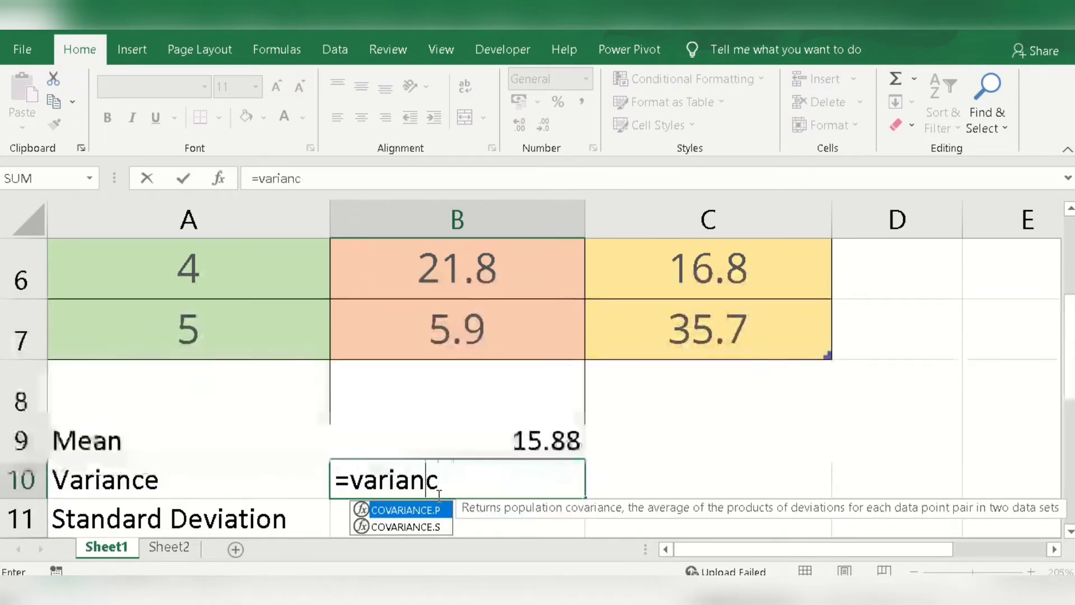
pyautogui.press('BackSpace')
pyautogui.press('BackSpace')
pyautogui.press('BackSpace')
pyautogui.press('BackSpace')
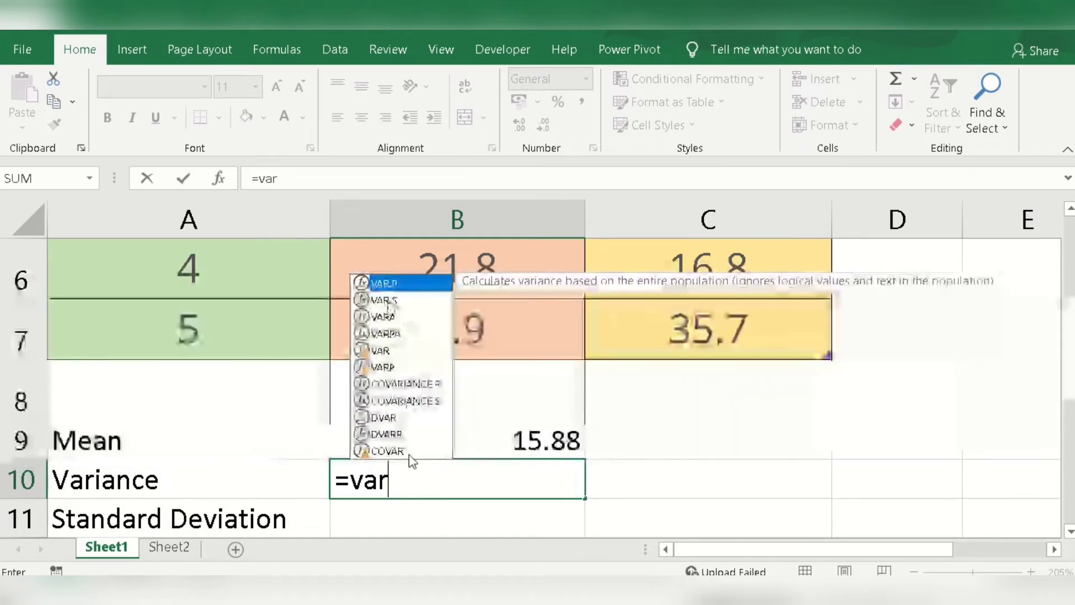
pyautogui.write('.s')
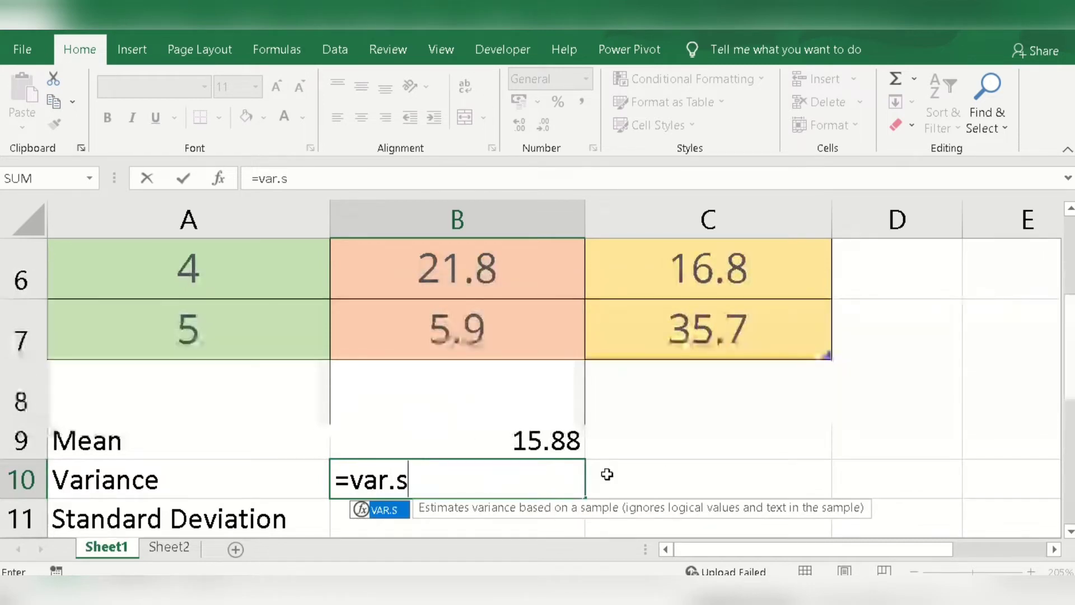
pyautogui.click(640, 495)
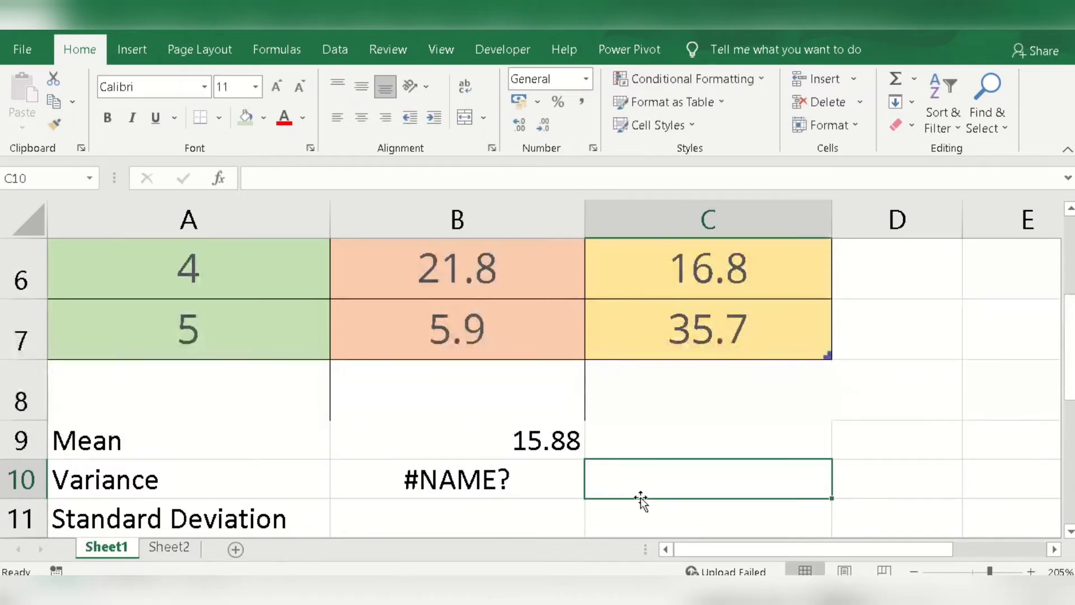
pyautogui.click(497, 495)
pyautogui.press('Delete')
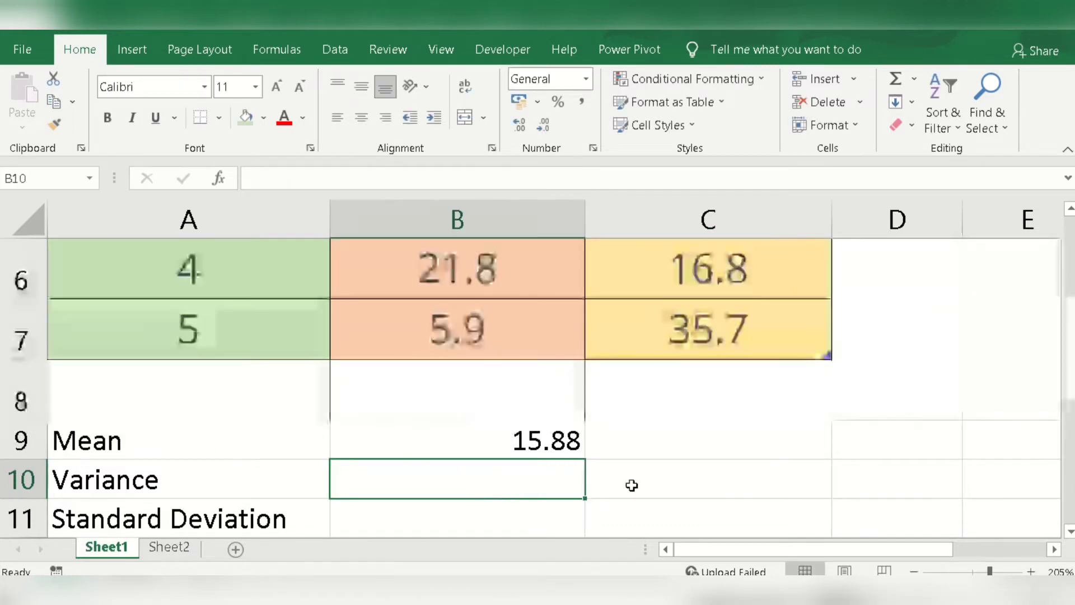
# Step: Calculate the sample variance of the Stock X returns in cell B10 with =var.s(Table1[Stock X])
pyautogui.scroll(2, 686, 465)
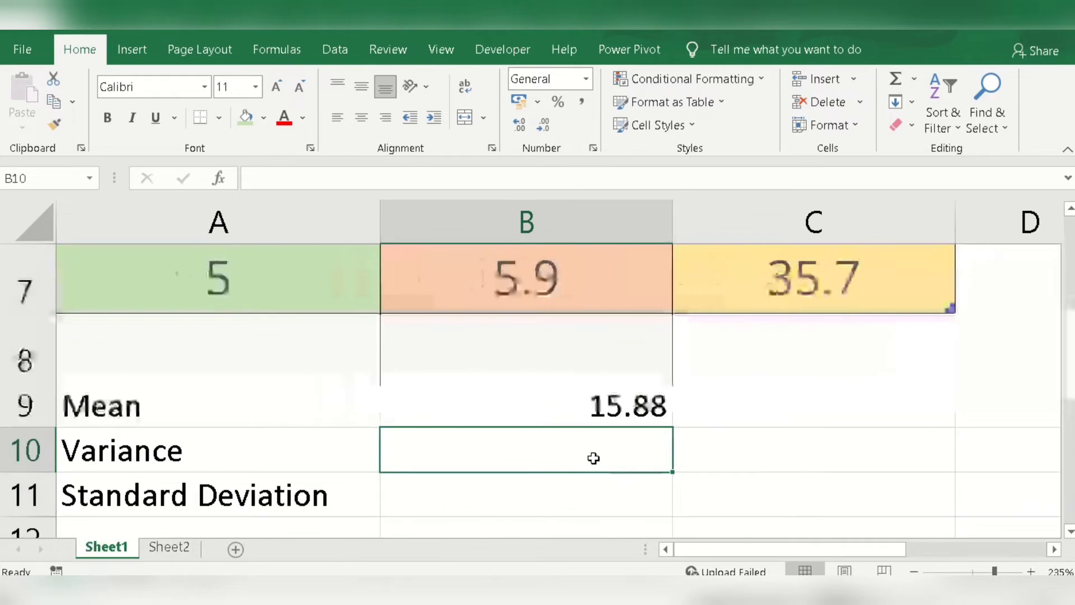
pyautogui.scroll(1, 594, 457)
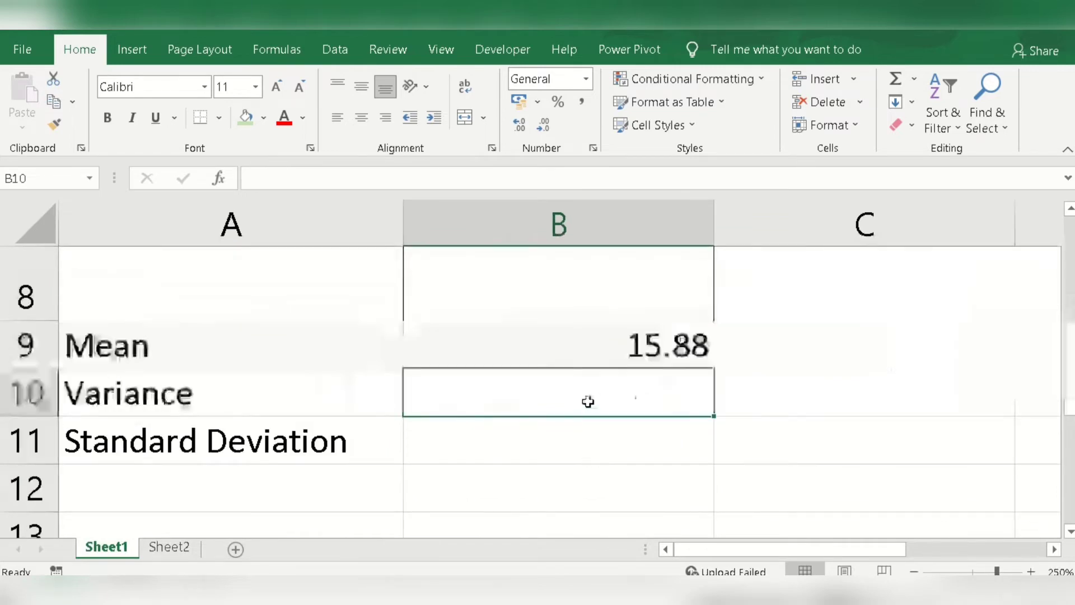
pyautogui.write('=va')
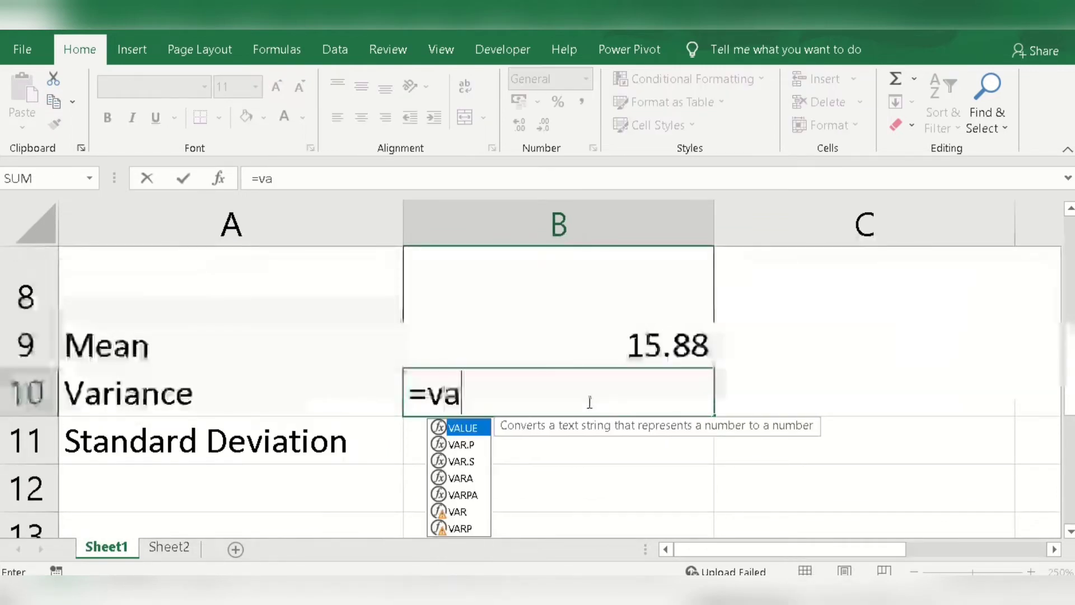
pyautogui.write('r.s')
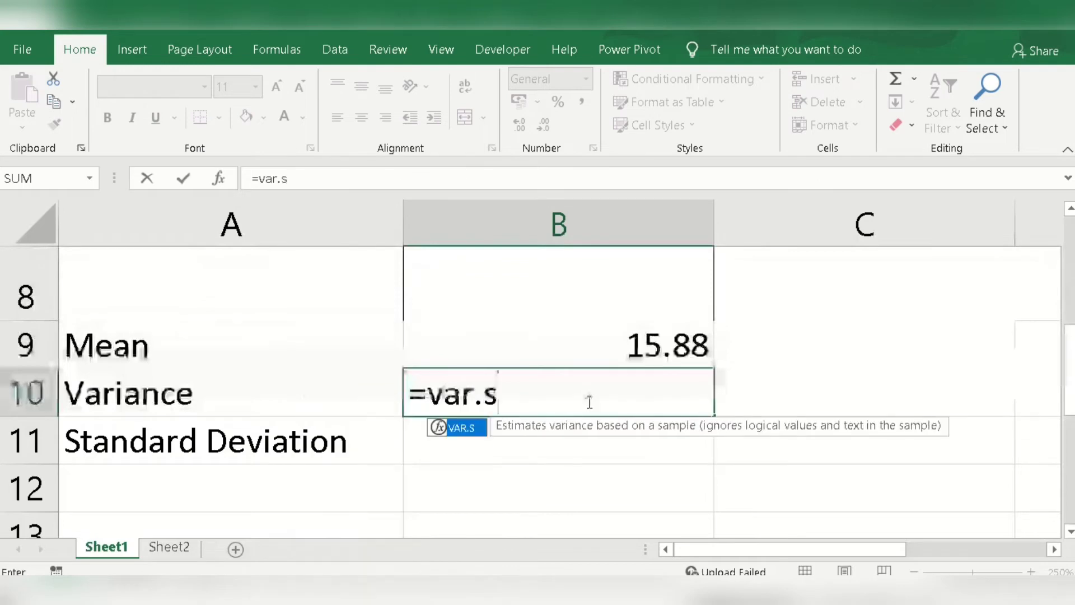
pyautogui.write('(')
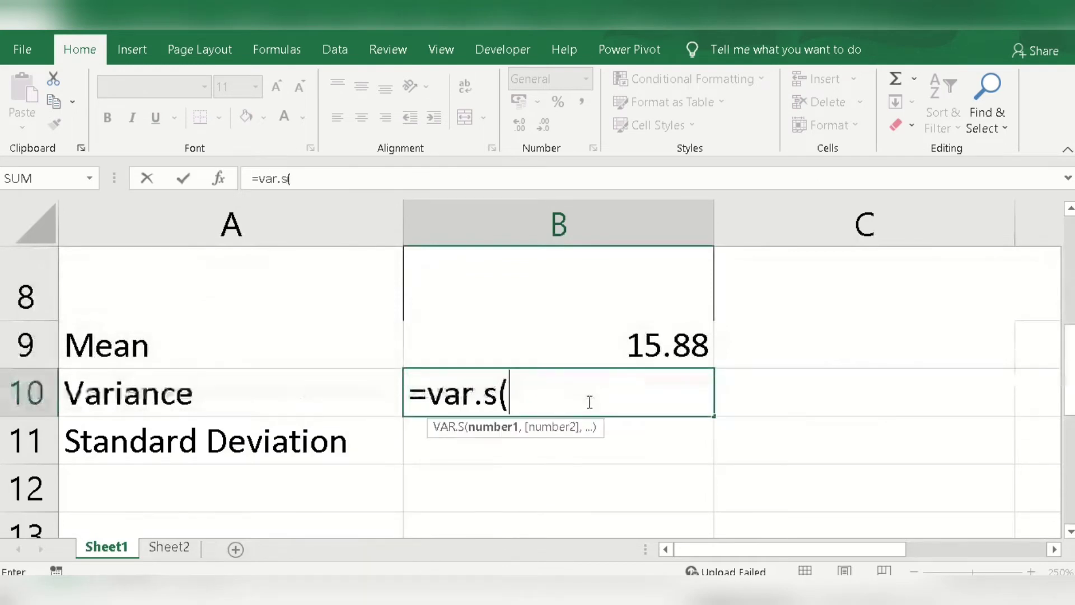
pyautogui.scroll(3, 588, 401)
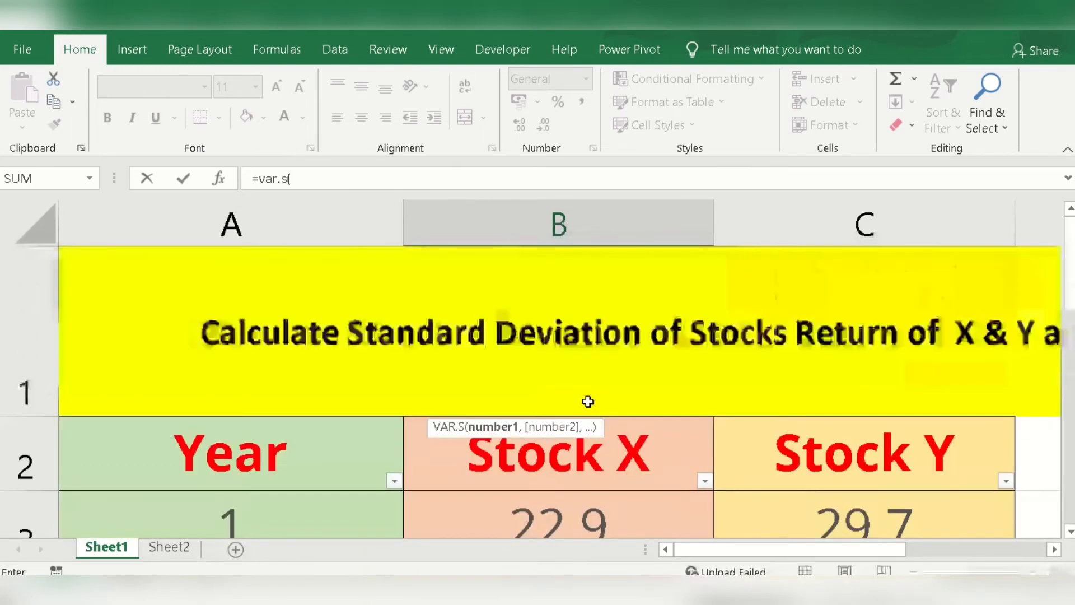
pyautogui.click(619, 509)
pyautogui.moveTo(619, 510); pyautogui.dragTo(629, 370)
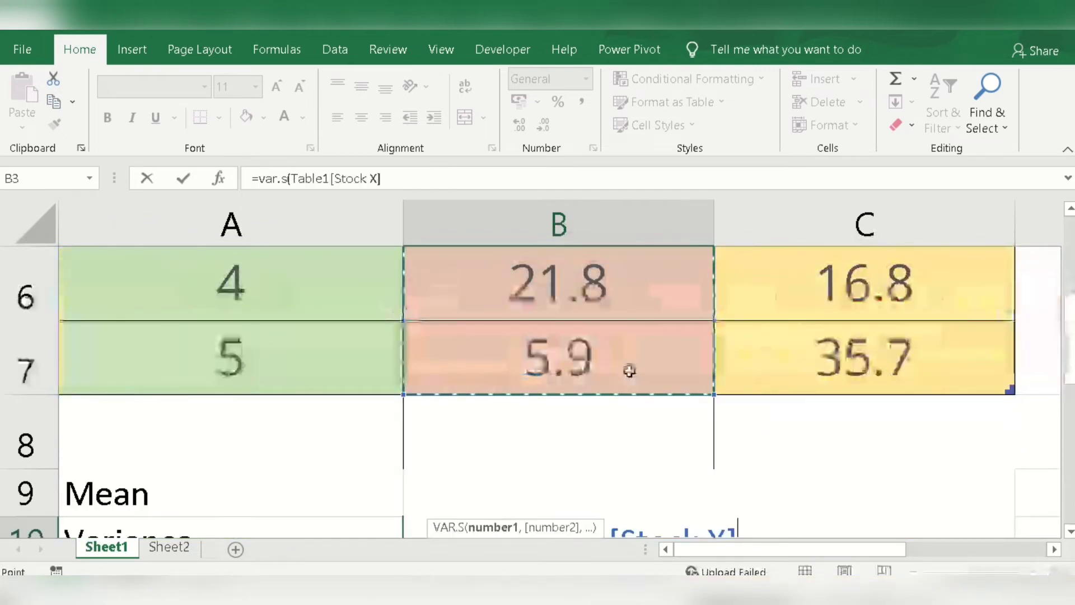
pyautogui.press('Return')
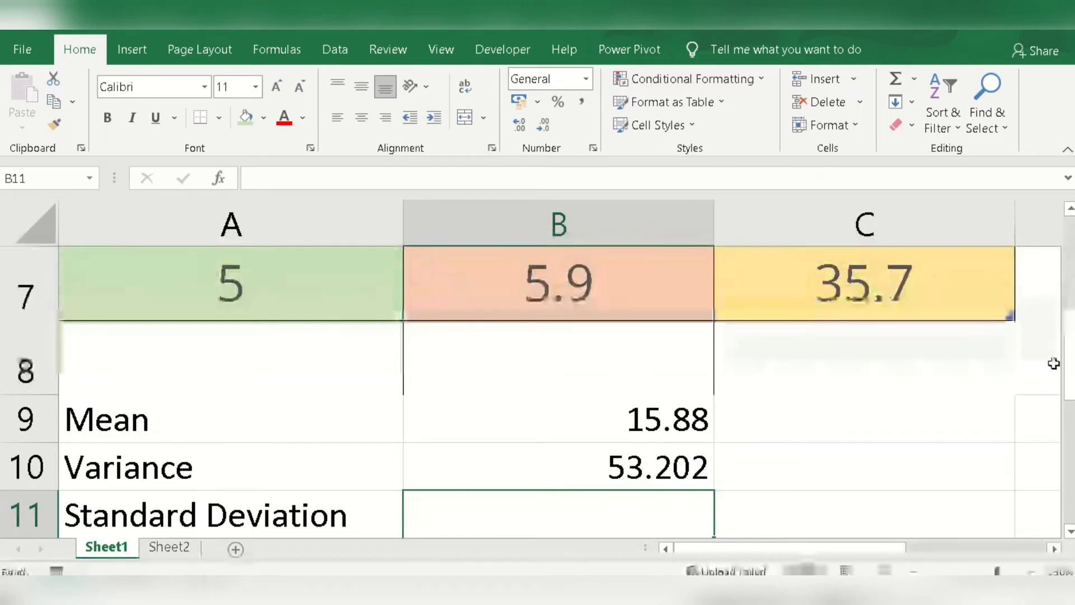
# Step: Calculate the Stock X standard deviation in cell B11 as the square root of the variance with =sqrt(B10)
pyautogui.moveTo(1067, 361); pyautogui.dragTo(1067, 381)
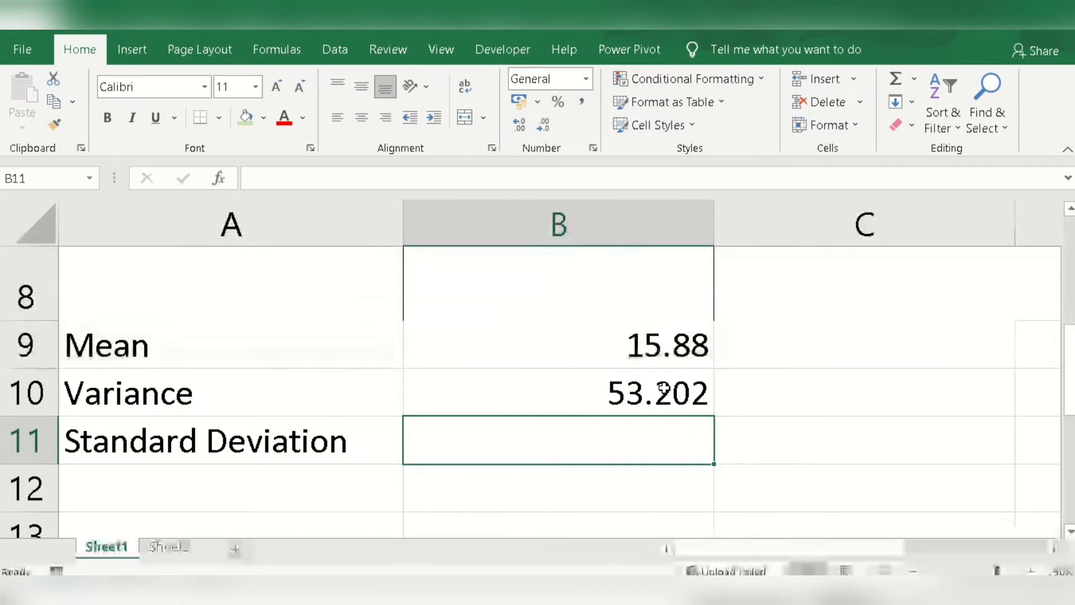
pyautogui.click(747, 444)
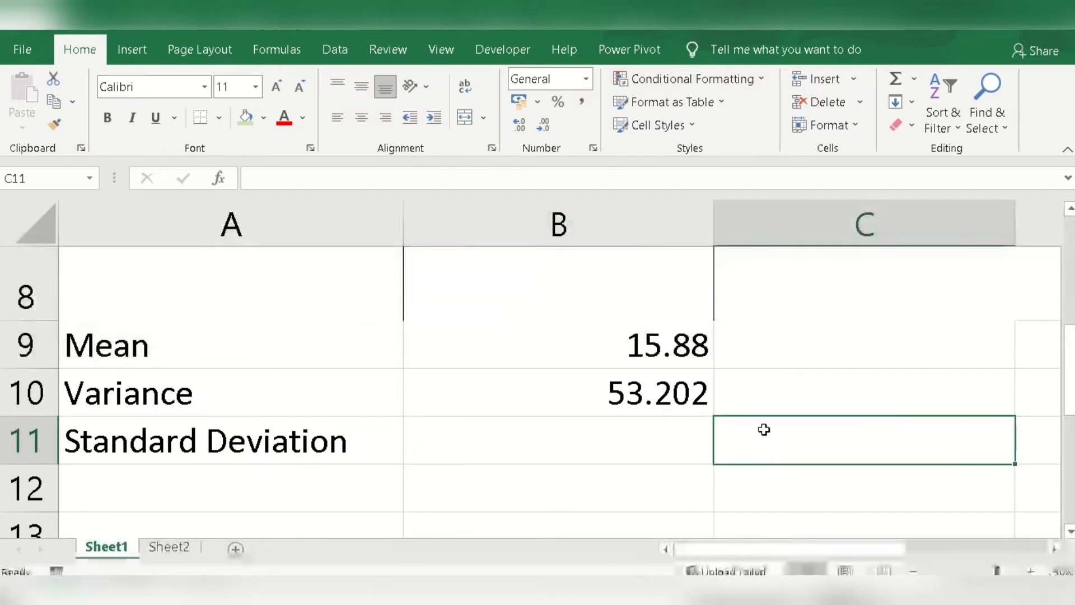
pyautogui.click(539, 403)
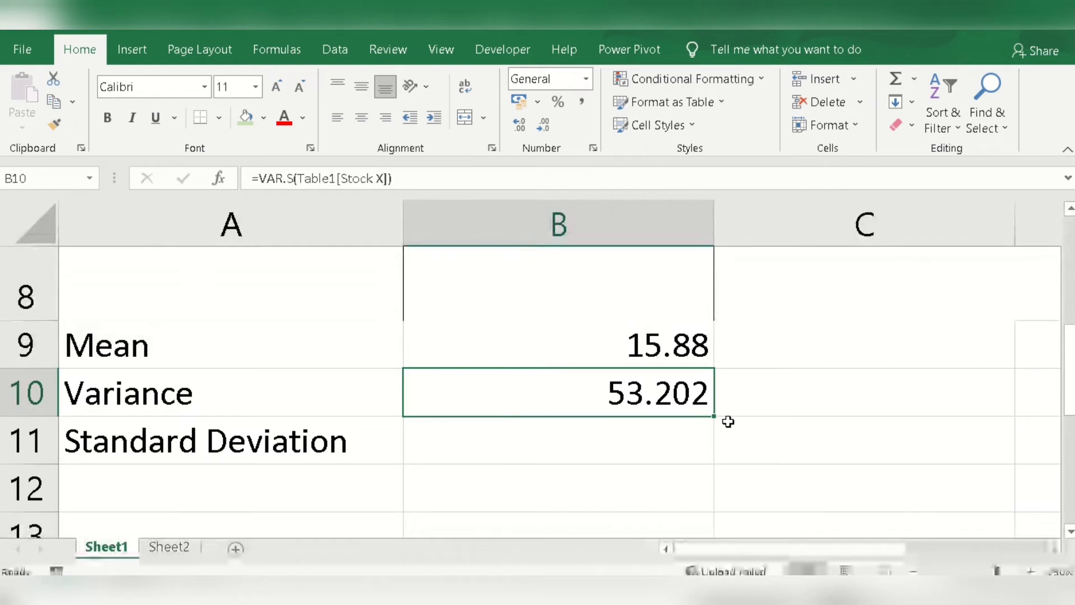
pyautogui.click(627, 446)
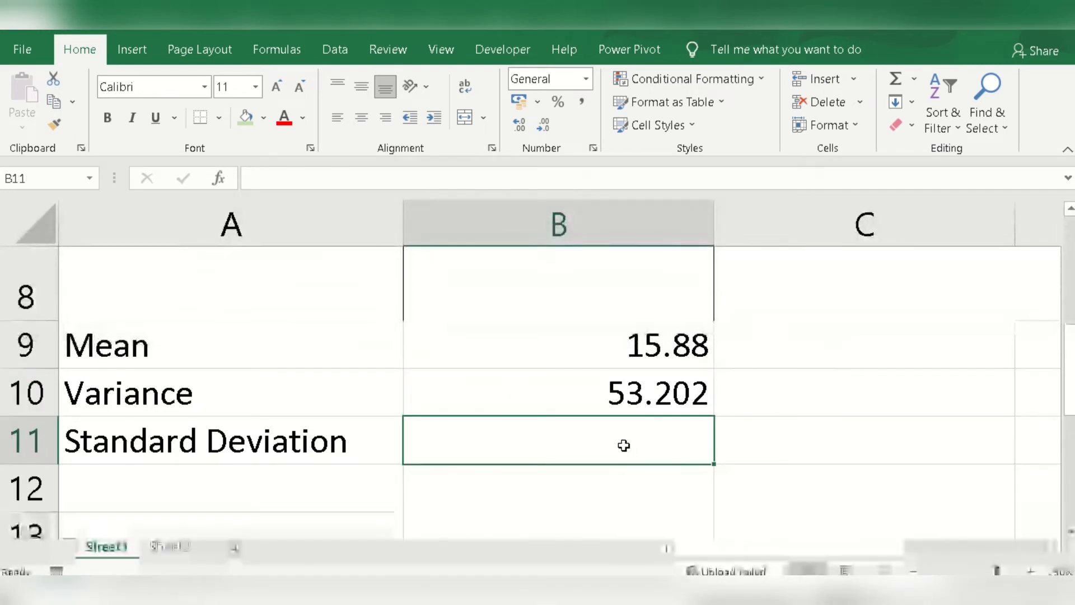
pyautogui.write('s')
pyautogui.press('BackSpace')
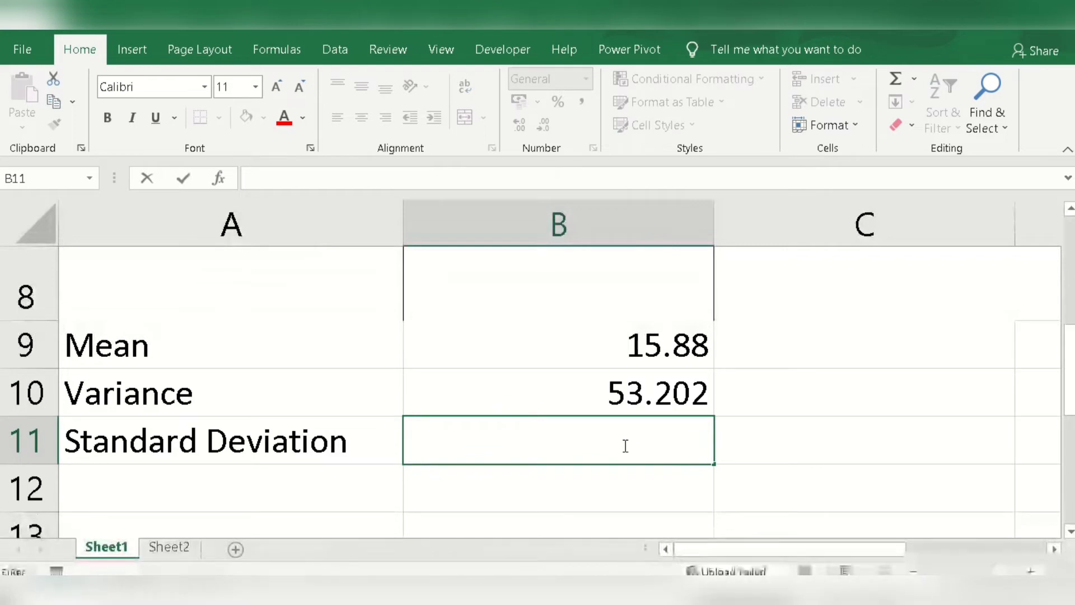
pyautogui.write('=sqr')
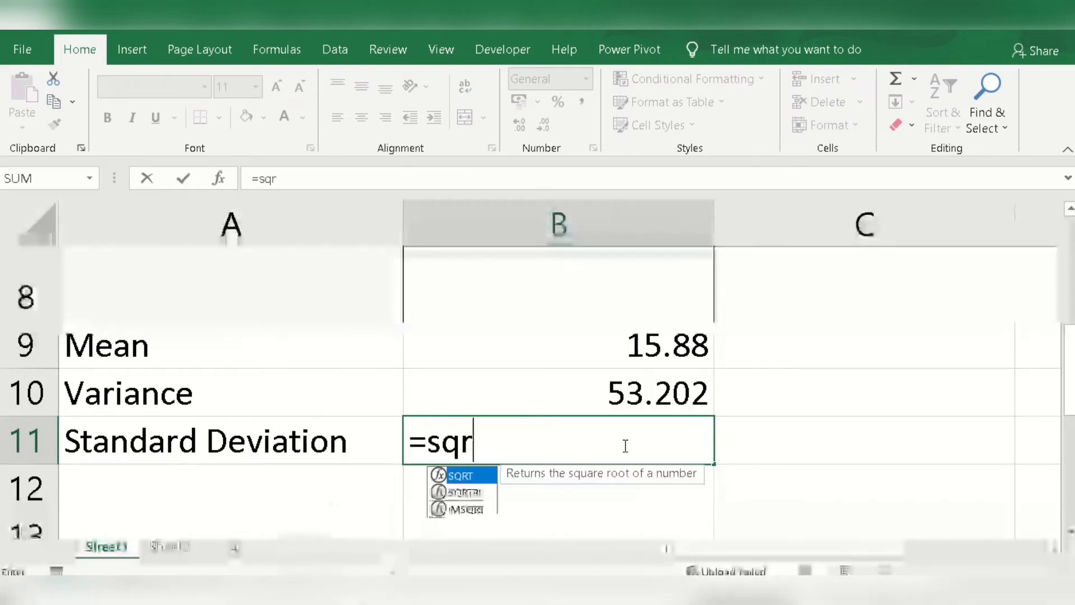
pyautogui.write('t')
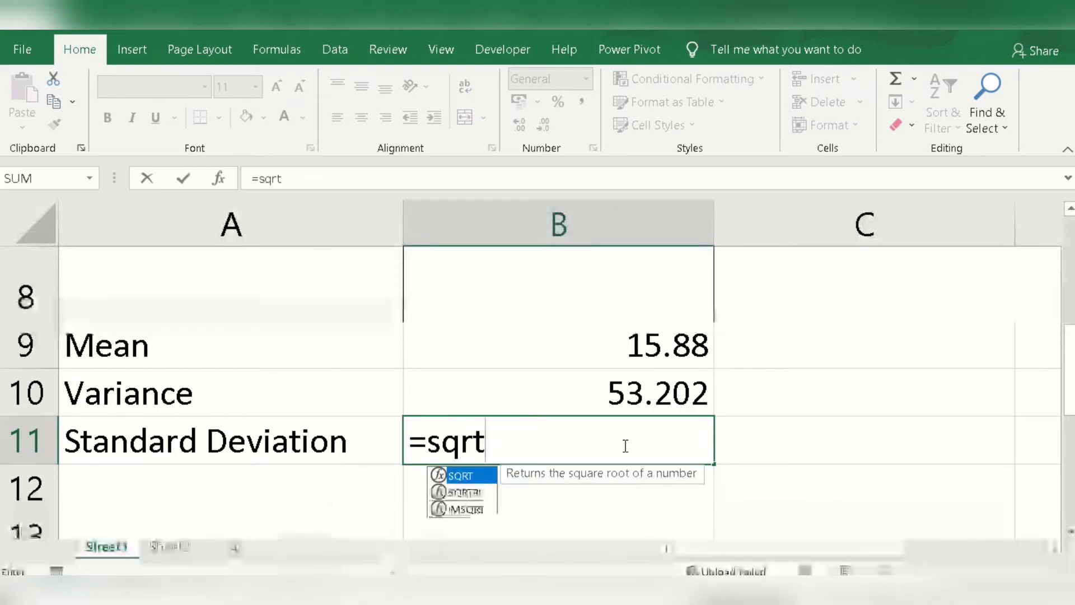
pyautogui.write('(')
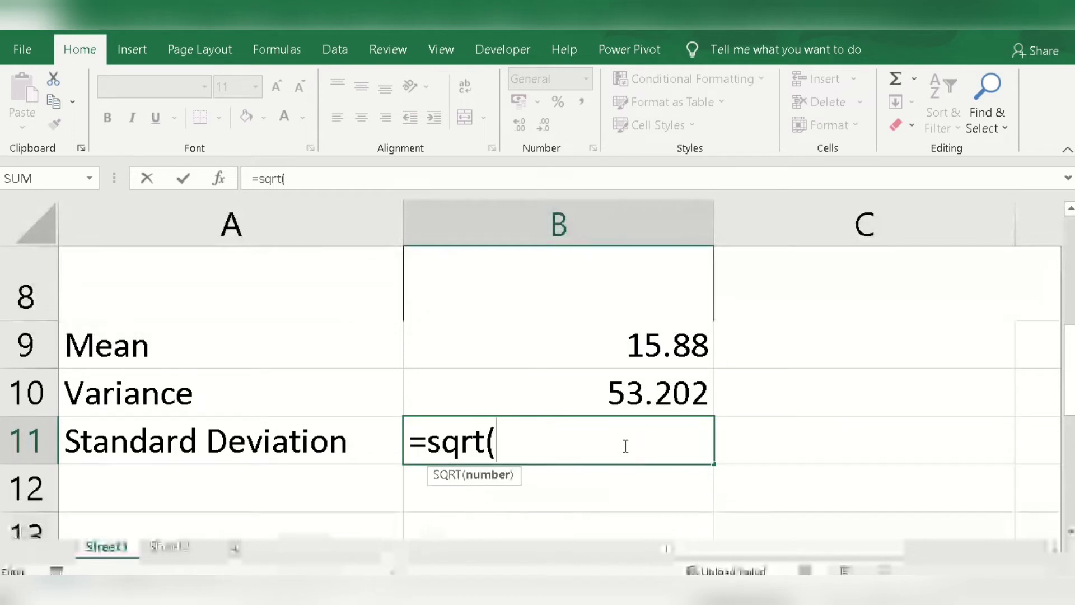
pyautogui.click(627, 395)
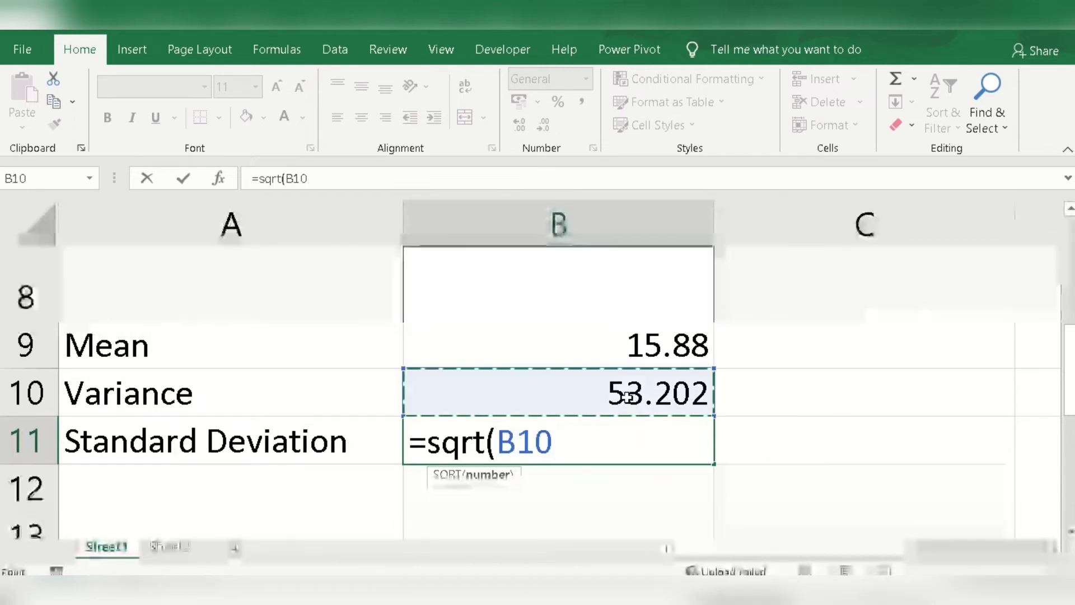
pyautogui.write(')')
pyautogui.press('Return')
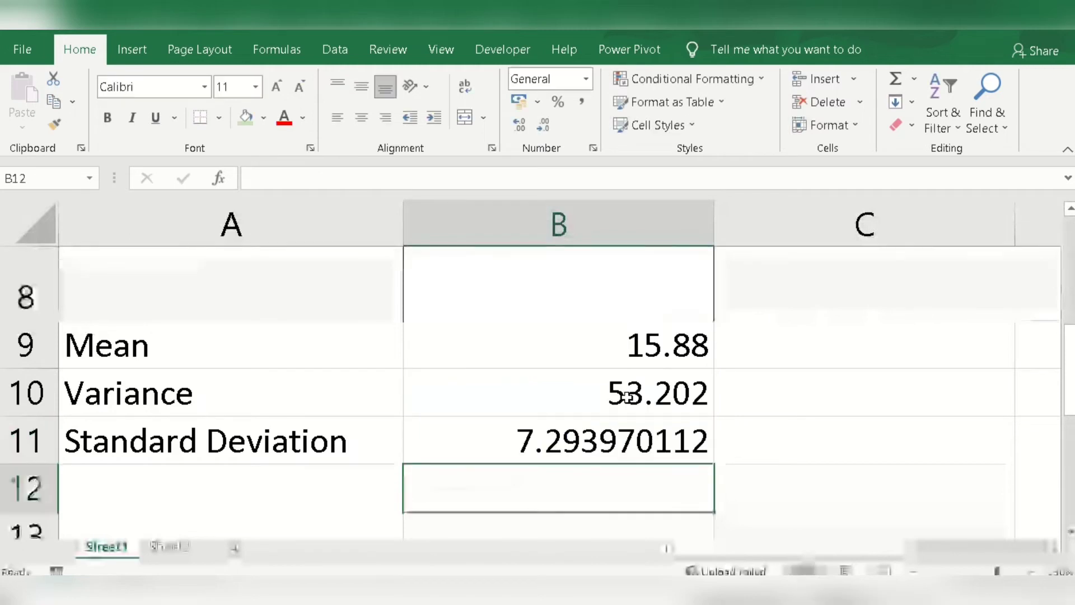
# Step: Extend the label in cell A11 to "Standard Deviation - Formula 1" and widen column A to fit it
pyautogui.click(377, 441)
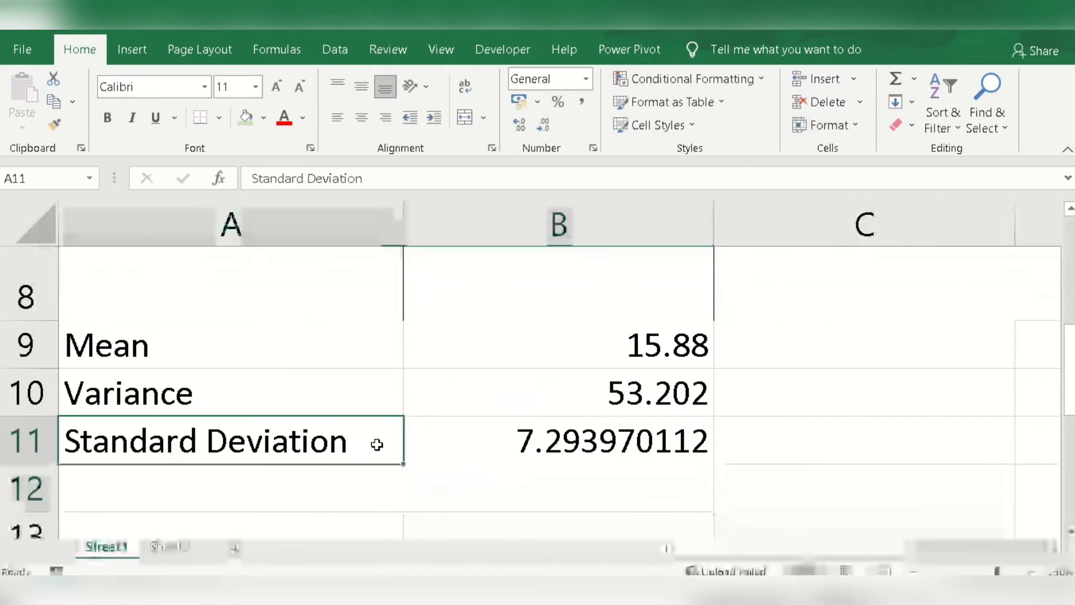
pyautogui.doubleClick(377, 441)
pyautogui.write('- F')
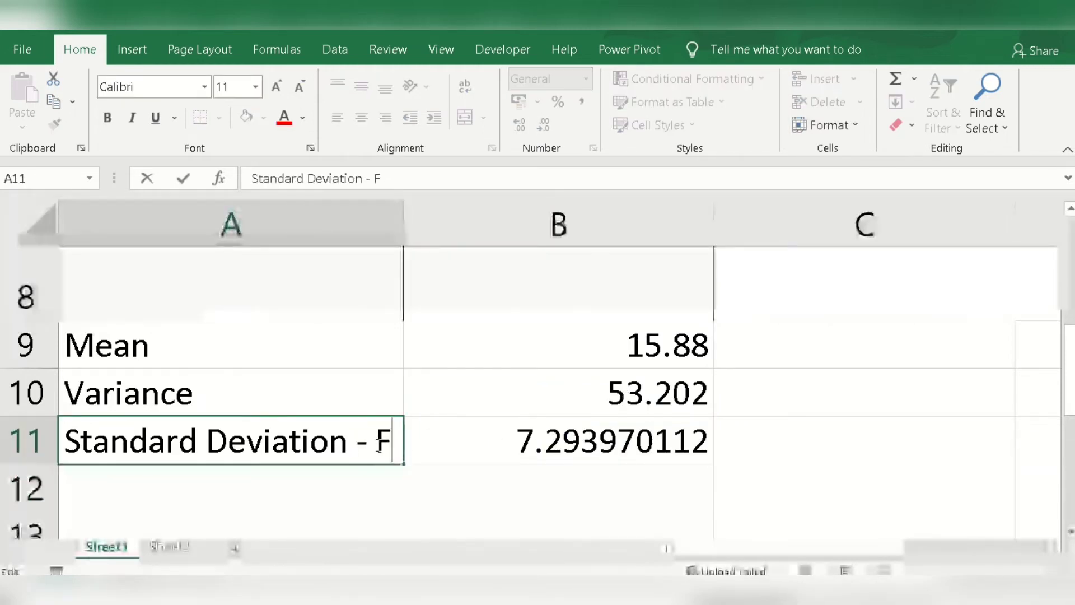
pyautogui.write('ormula')
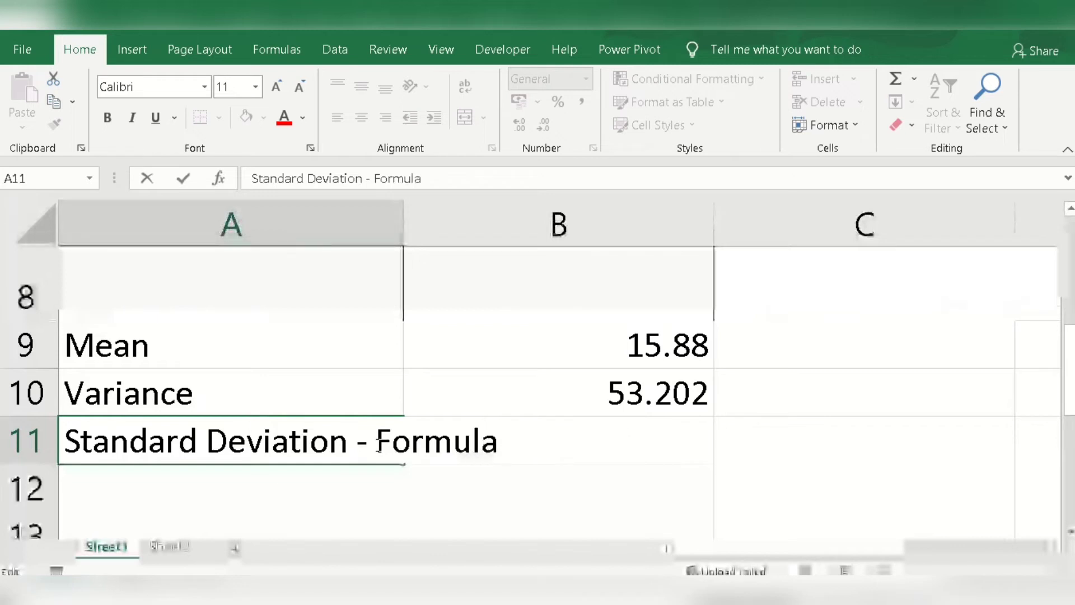
pyautogui.write(' 1')
pyautogui.click(475, 489)
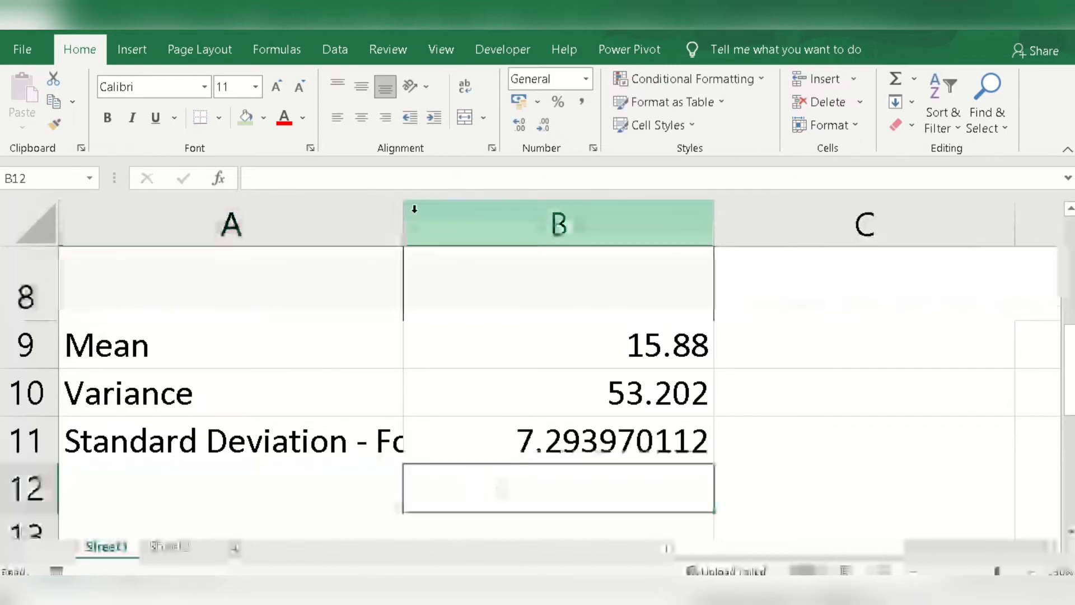
pyautogui.moveTo(401, 202); pyautogui.dragTo(557, 213)
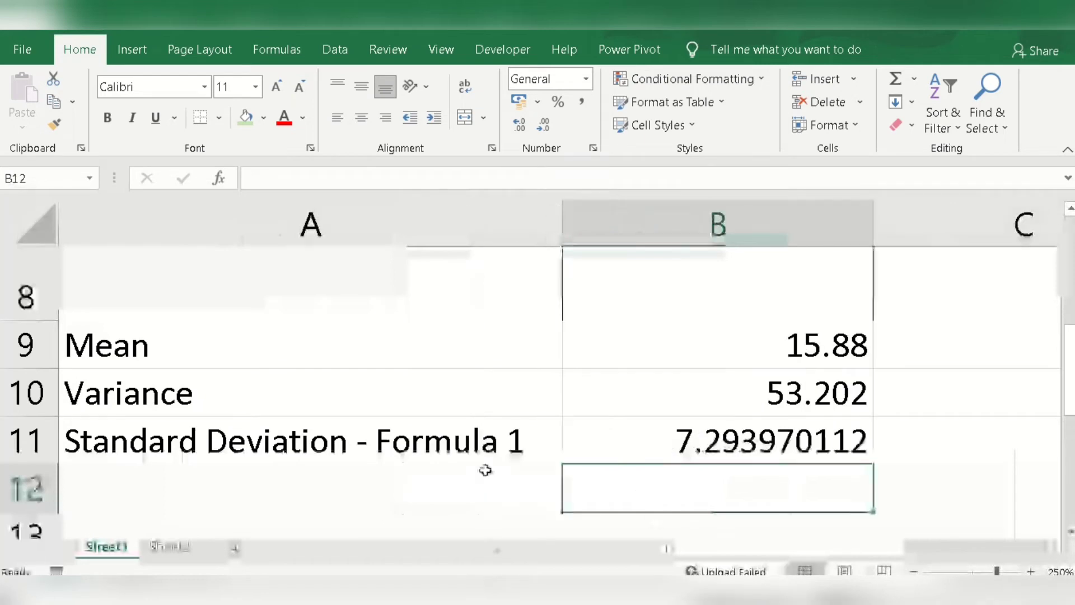
# Step: Copy the label from A11 into cell A12 and change it to "Standard Deviation - Formula 2"
pyautogui.click(394, 444)
pyautogui.hotkey('ctrl', 'c')
pyautogui.click(406, 488)
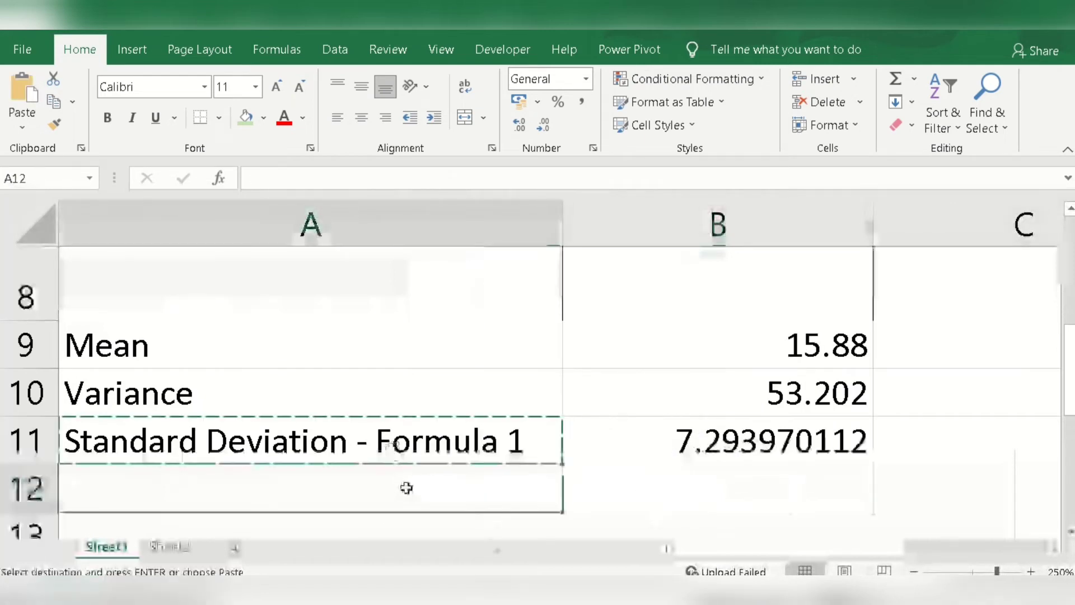
pyautogui.hotkey('ctrl', 'v')
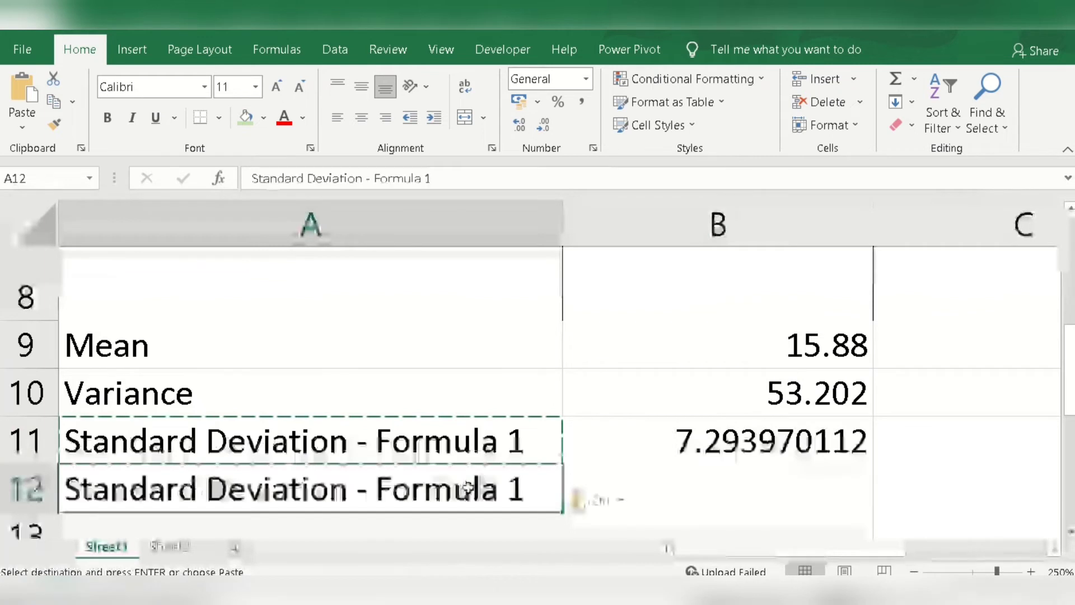
pyautogui.doubleClick(531, 486)
pyautogui.press('BackSpace')
pyautogui.write('2')
pyautogui.click(732, 501)
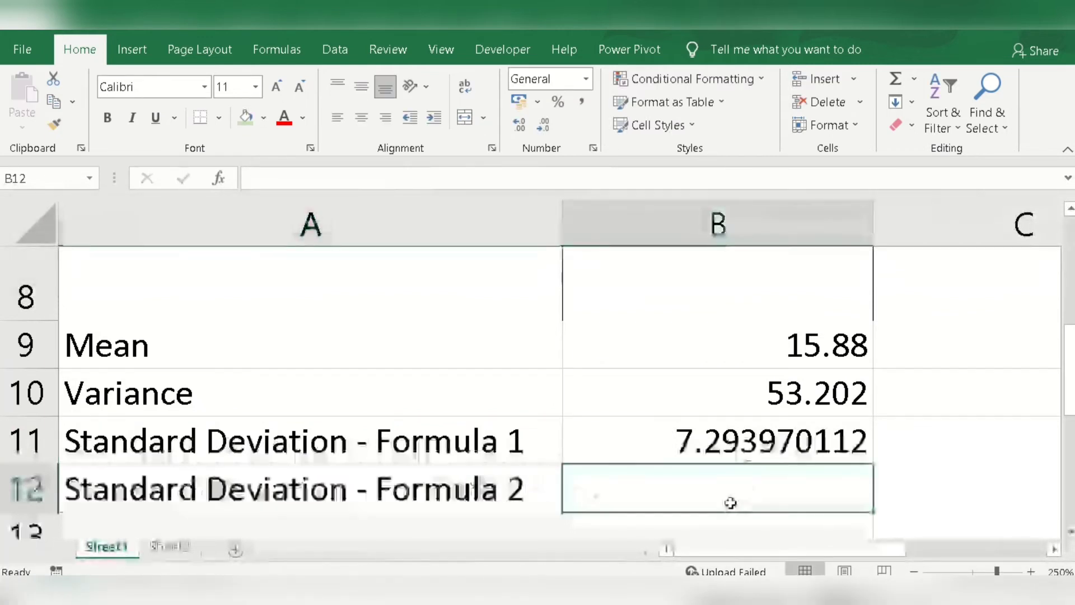
# Step: Calculate the sample standard deviation of the Stock X returns in cell B12 with =stdev.s(Table1[Stock X])
pyautogui.write('=std')
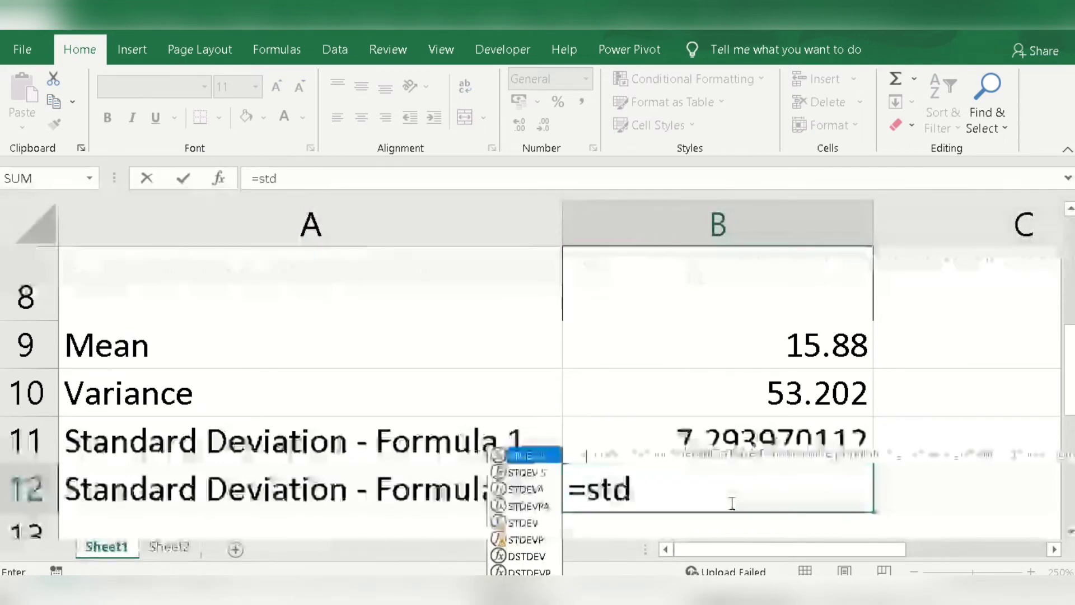
pyautogui.write('ev.s')
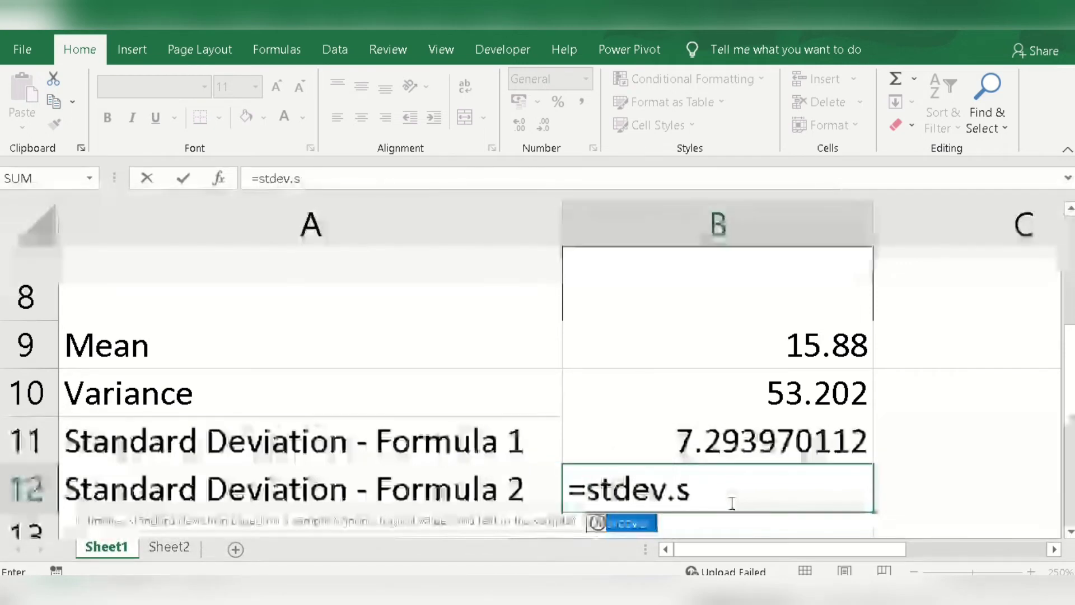
pyautogui.write('(')
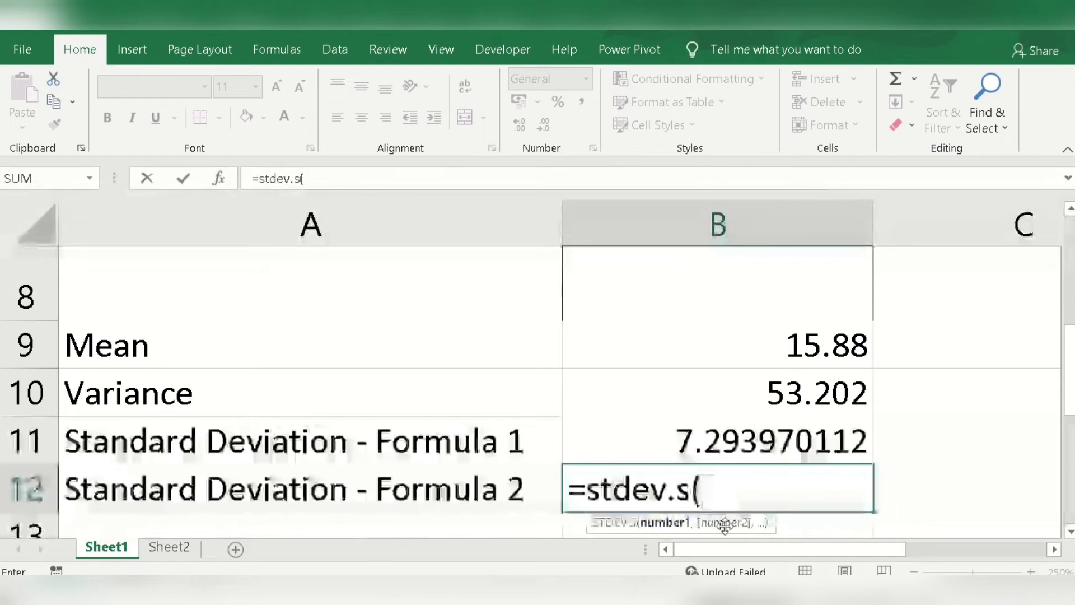
pyautogui.scroll(3, 796, 395)
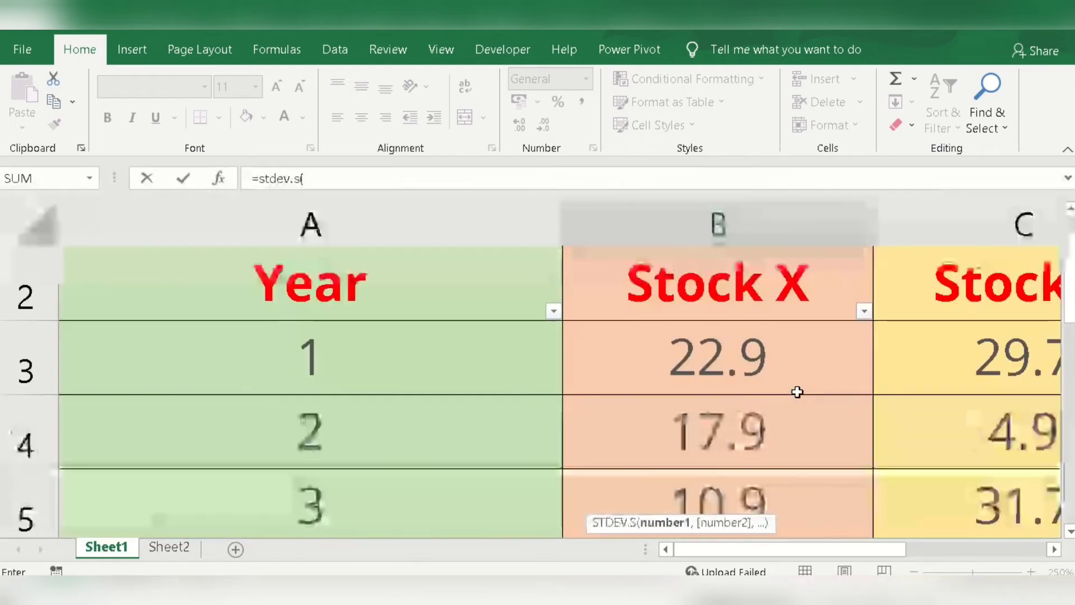
pyautogui.scroll(1, 798, 395)
pyautogui.click(786, 382)
pyautogui.moveTo(773, 503); pyautogui.dragTo(799, 368)
pyautogui.scroll(-1, 798, 478)
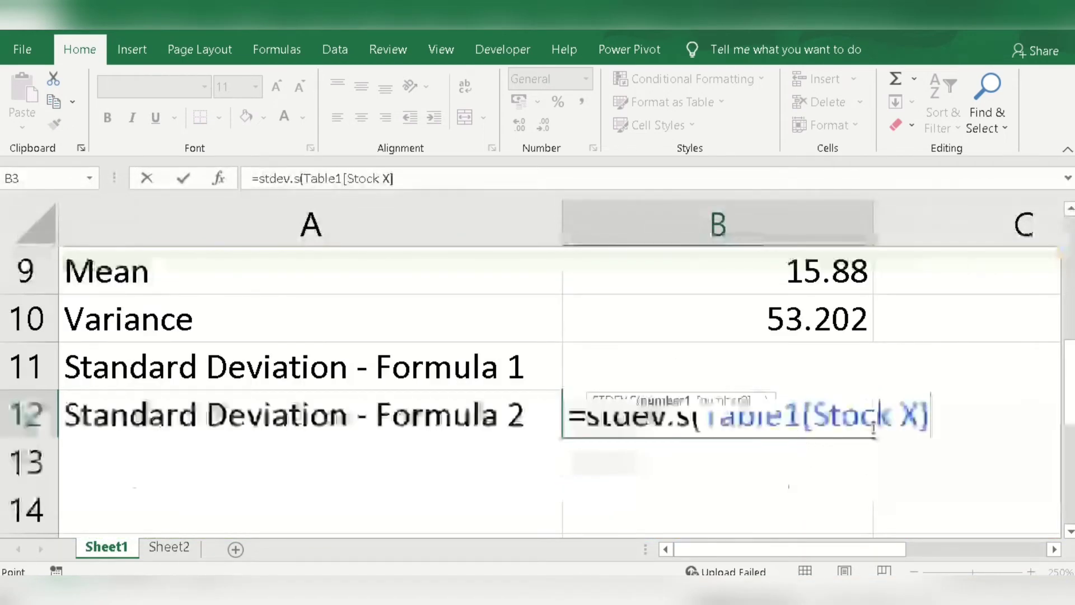
pyautogui.write(')')
pyautogui.press('Return')
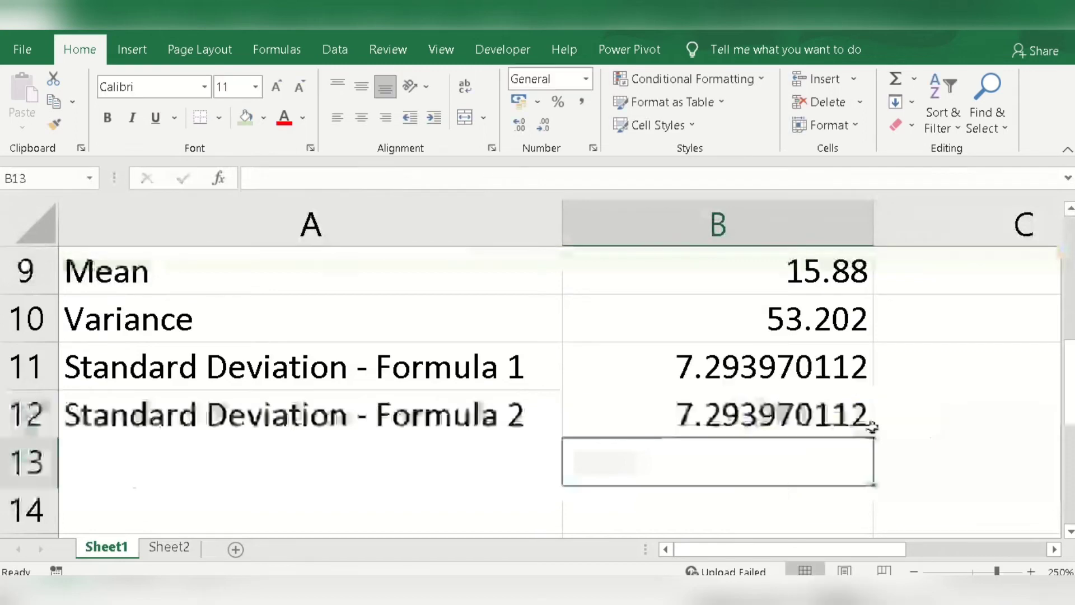
# Step: Review the standard deviation formula in cell B12 and the Stock X returns in the table
pyautogui.click(759, 399)
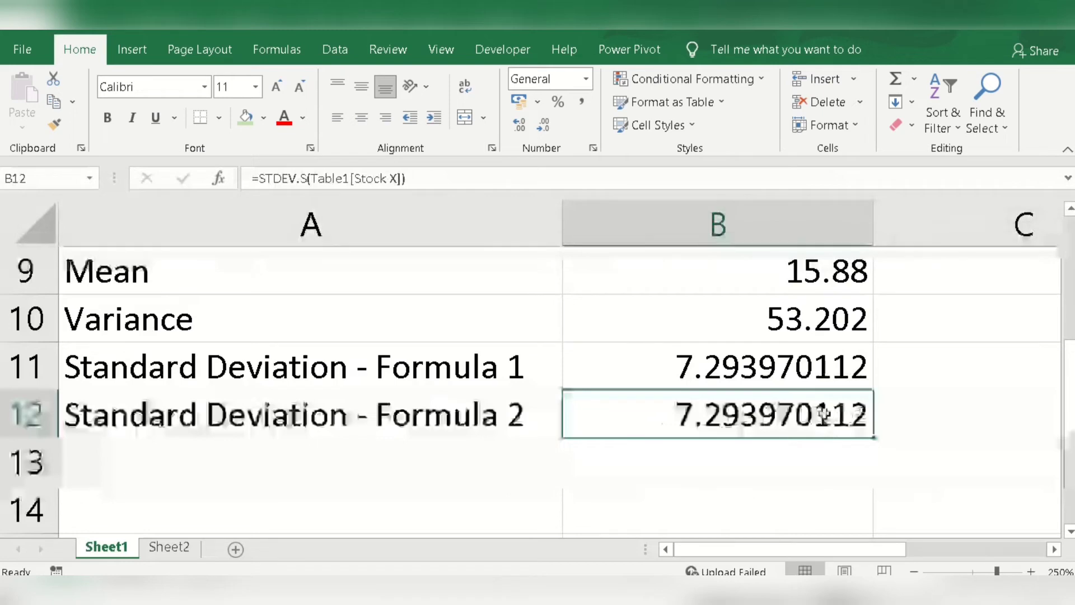
pyautogui.scroll(1, 818, 410)
pyautogui.scroll(2, 817, 410)
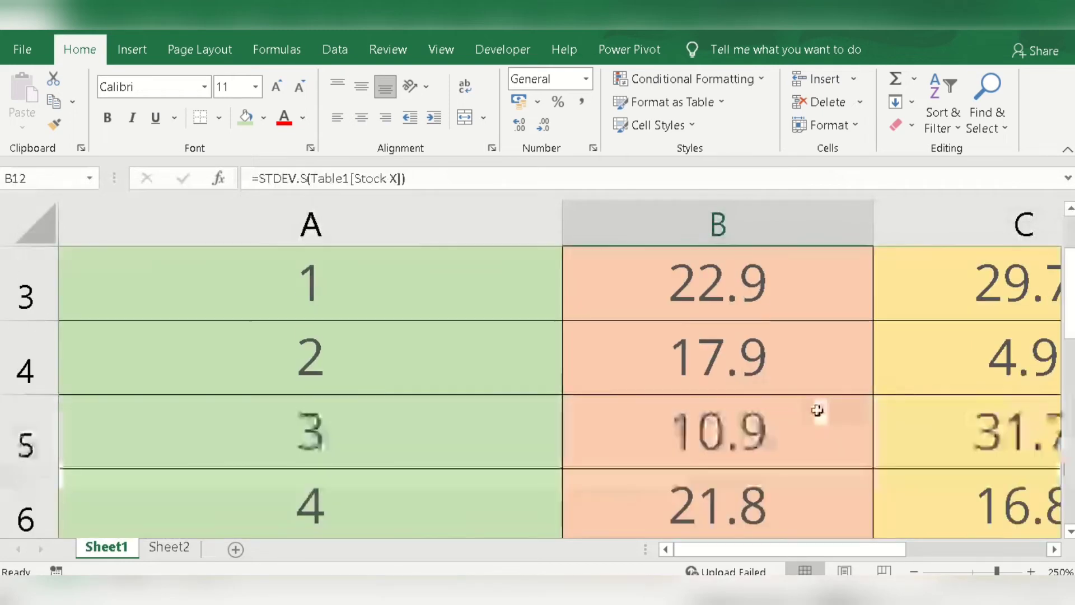
pyautogui.click(794, 512)
pyautogui.scroll(-1, 794, 511)
pyautogui.scroll(1, 801, 495)
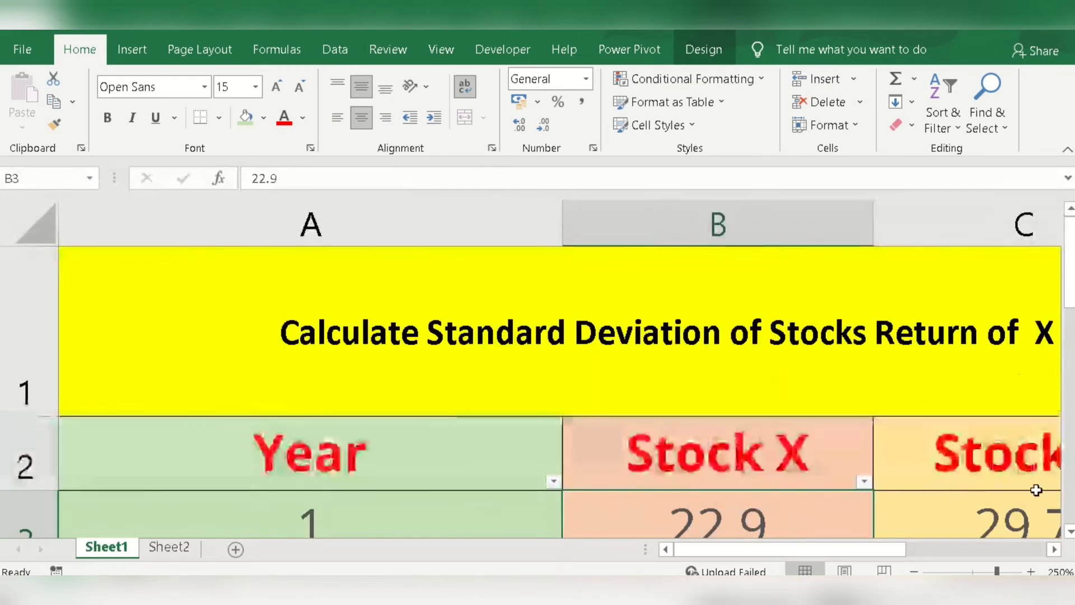
# Step: Replace the table reference in cell B12 with the Stock X return range so the formula reads =STDEV.S(B3:B7)
pyautogui.keyDown('ctrl'); pyautogui.scroll(-1, 929, 449); pyautogui.keyUp('ctrl')
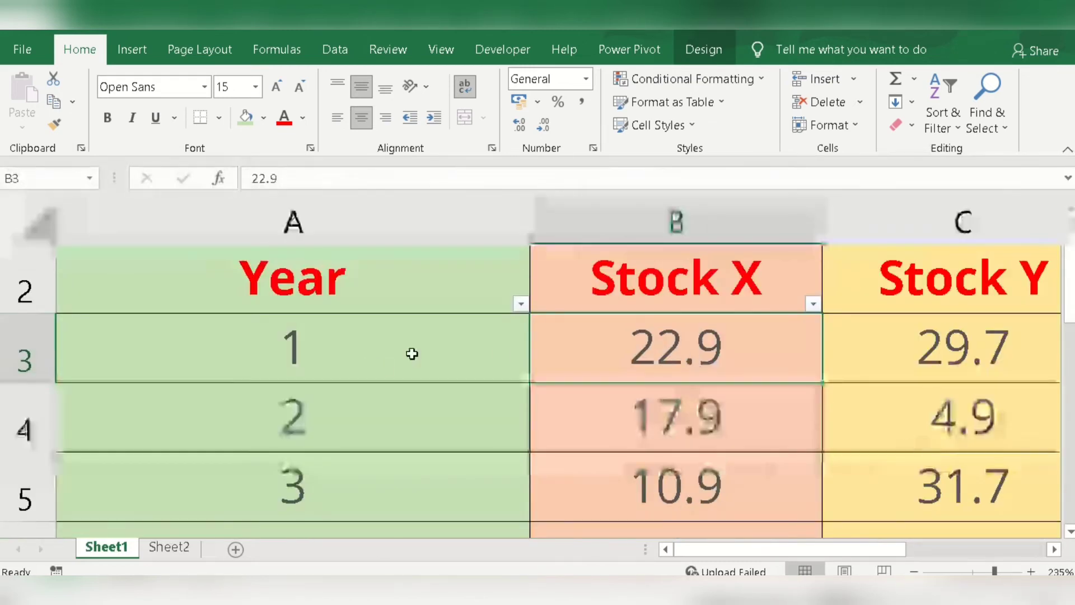
pyautogui.scroll(-1, 701, 364)
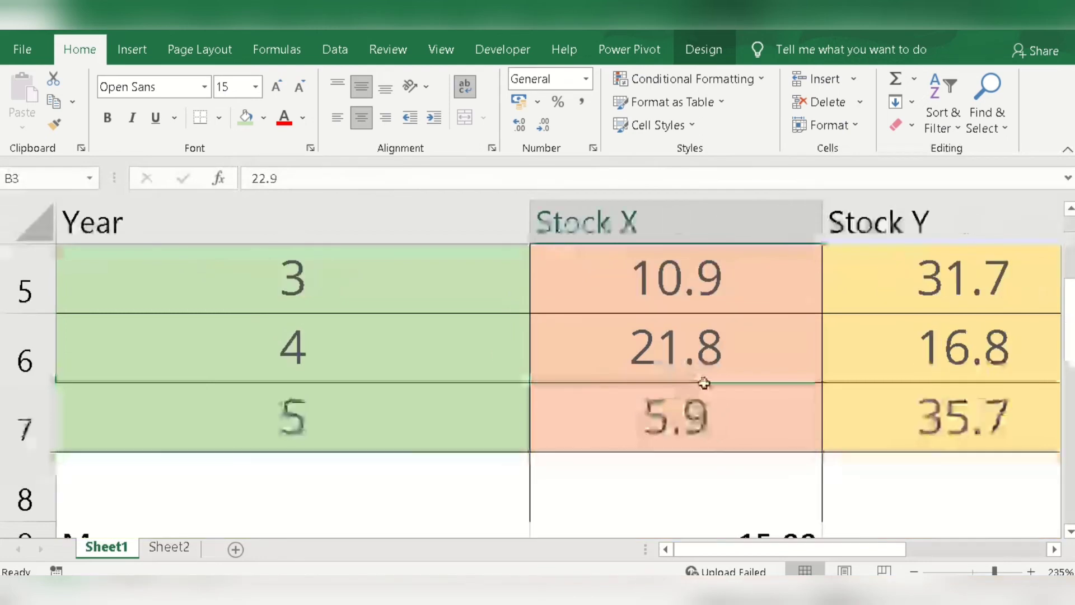
pyautogui.click(701, 411)
pyautogui.scroll(-1, 704, 412)
pyautogui.click(651, 452)
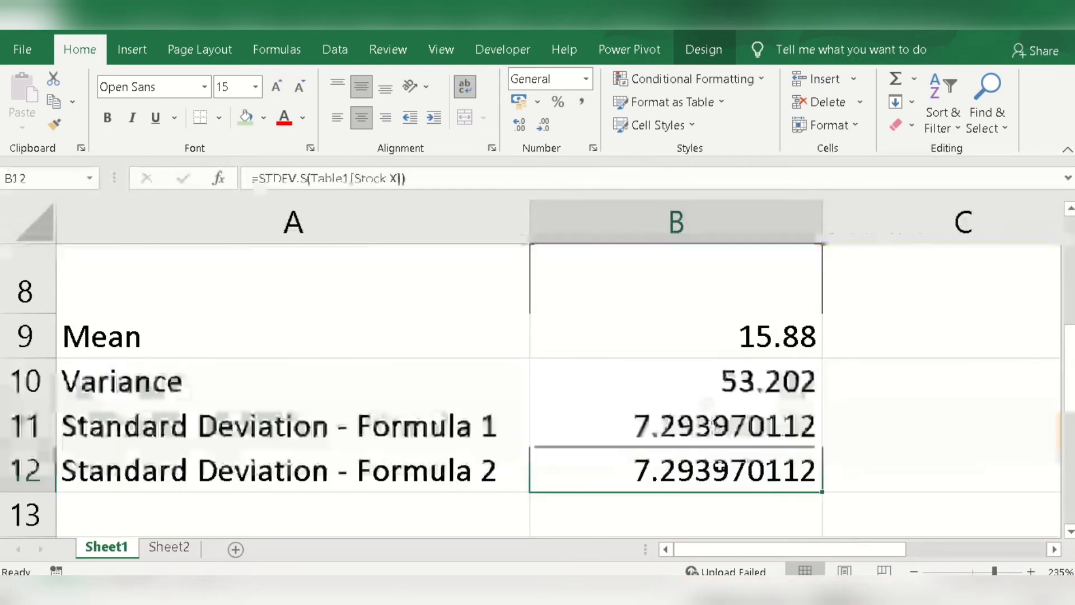
pyautogui.moveTo(406, 178); pyautogui.dragTo(337, 168)
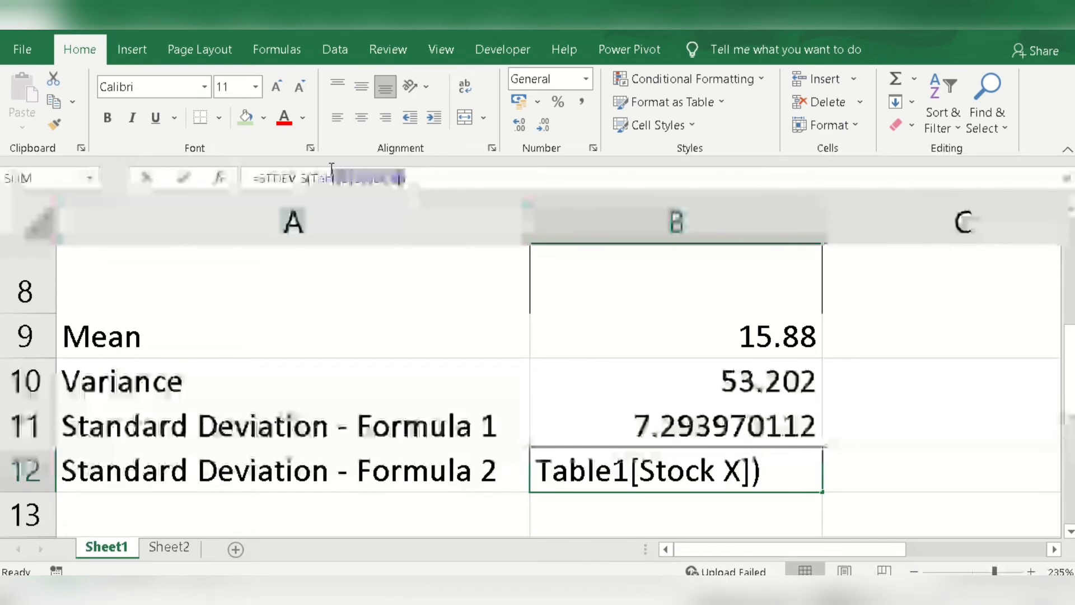
pyautogui.write('b')
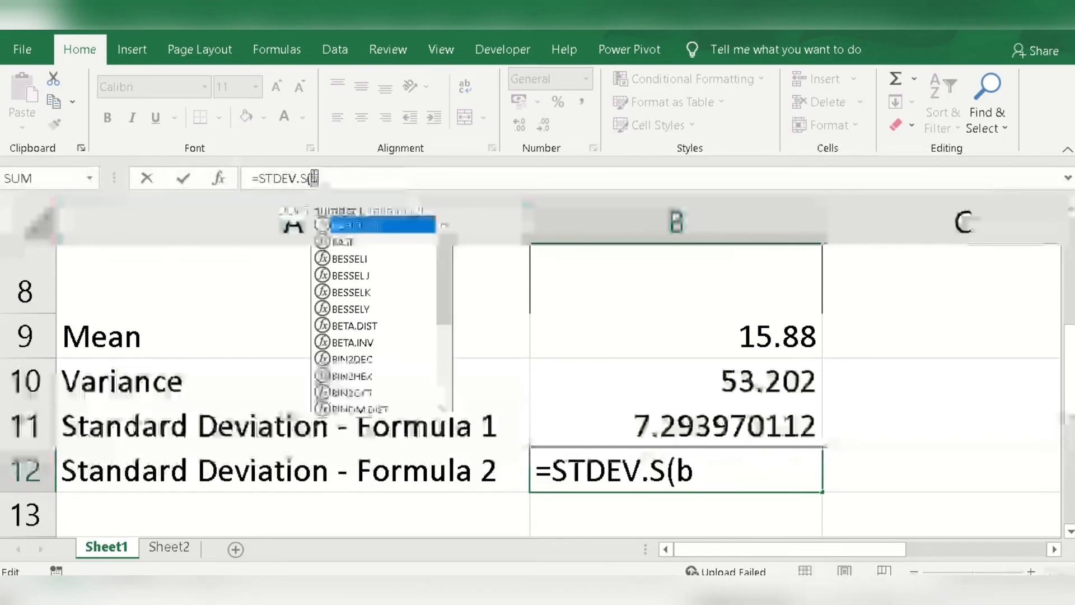
pyautogui.press('BackSpace')
pyautogui.write('B')
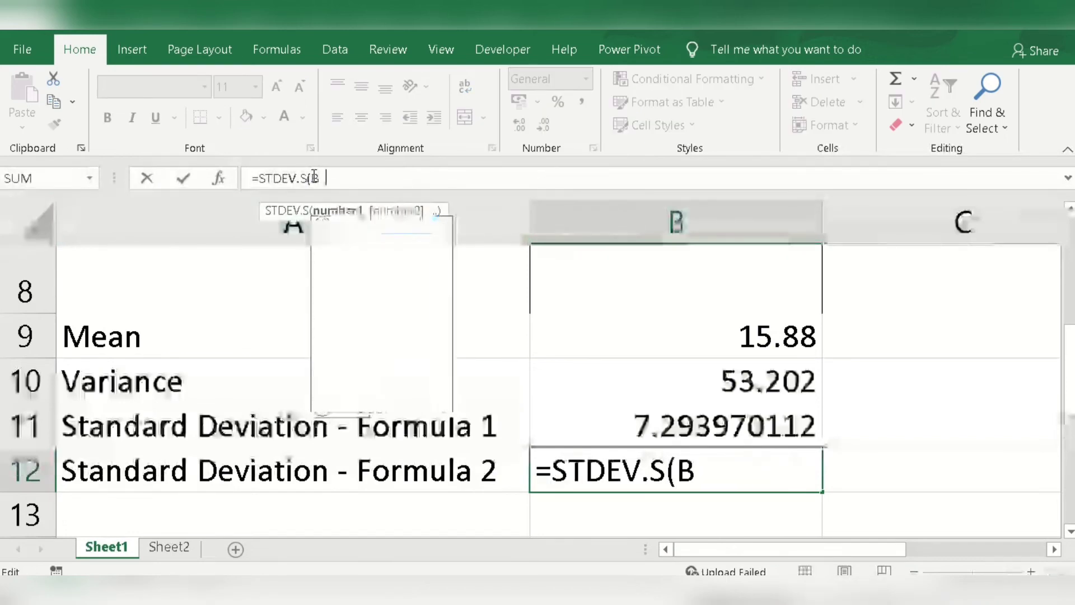
pyautogui.write('3:B')
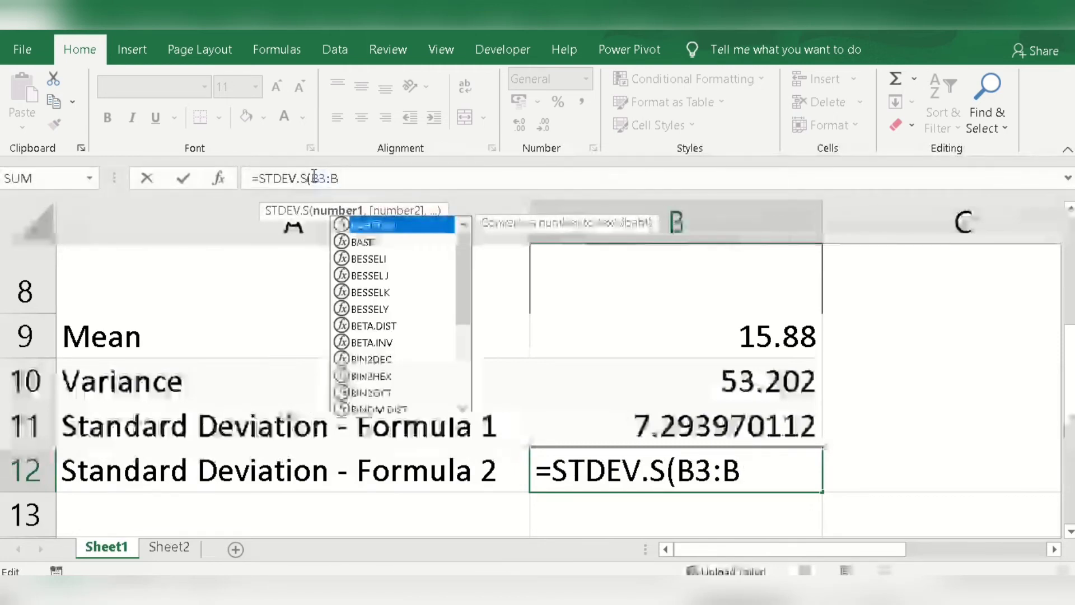
pyautogui.write('7)')
pyautogui.press('Return')
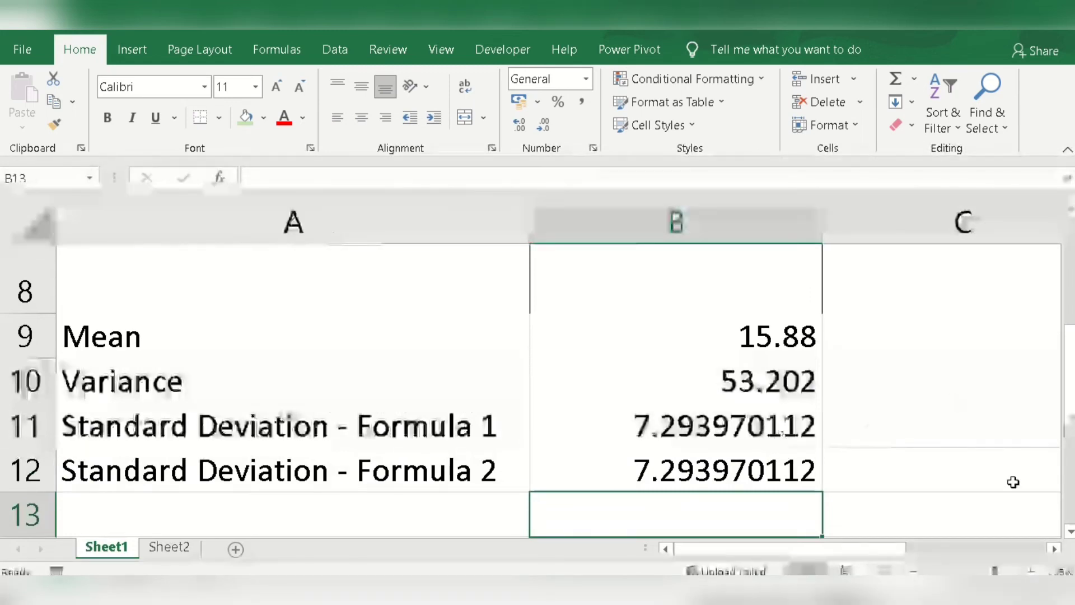
# Step: Copy the mean formula from cell B9 across to C9 for Stock Y
pyautogui.scroll(-2, 945, 466)
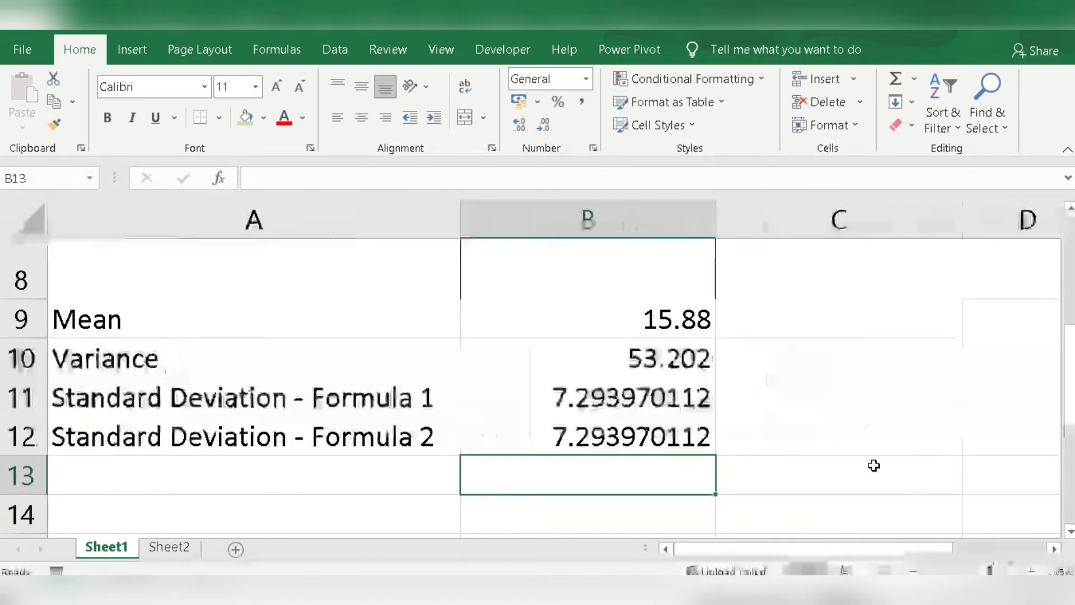
pyautogui.scroll(1, 885, 462)
pyautogui.click(702, 508)
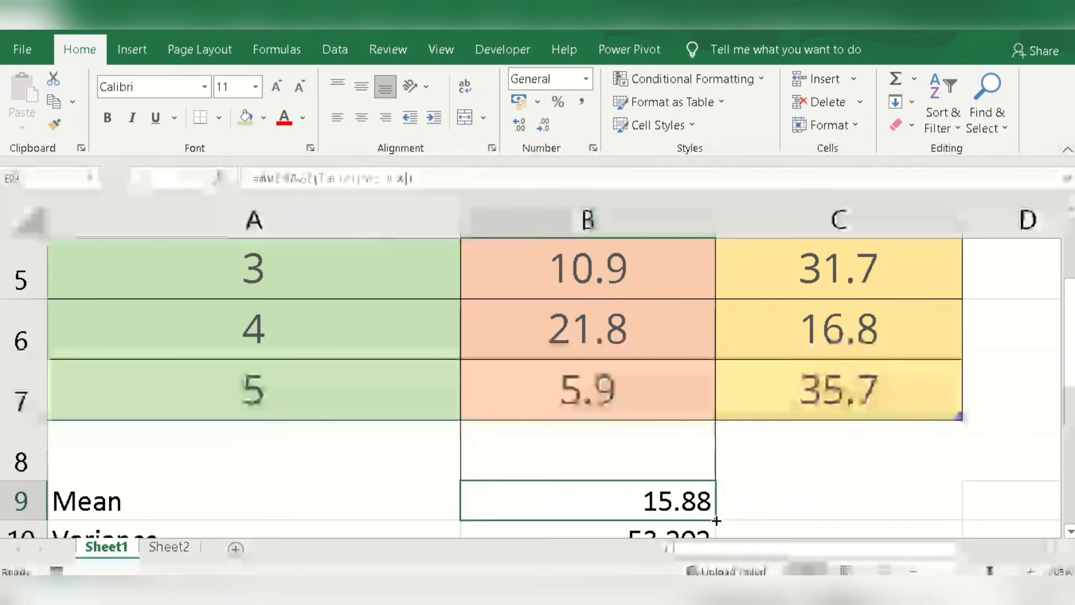
pyautogui.moveTo(781, 525); pyautogui.dragTo(895, 507)
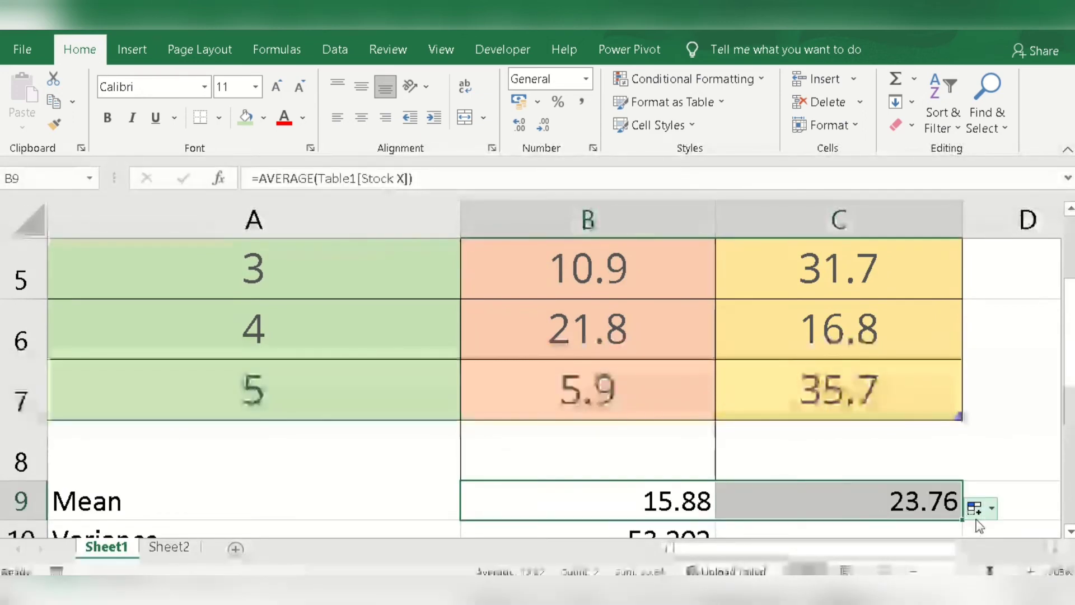
# Step: Copy the variance and both standard deviation formulas from B10:B12 across to C10:C12 for Stock Y
pyautogui.scroll(-2, 722, 314)
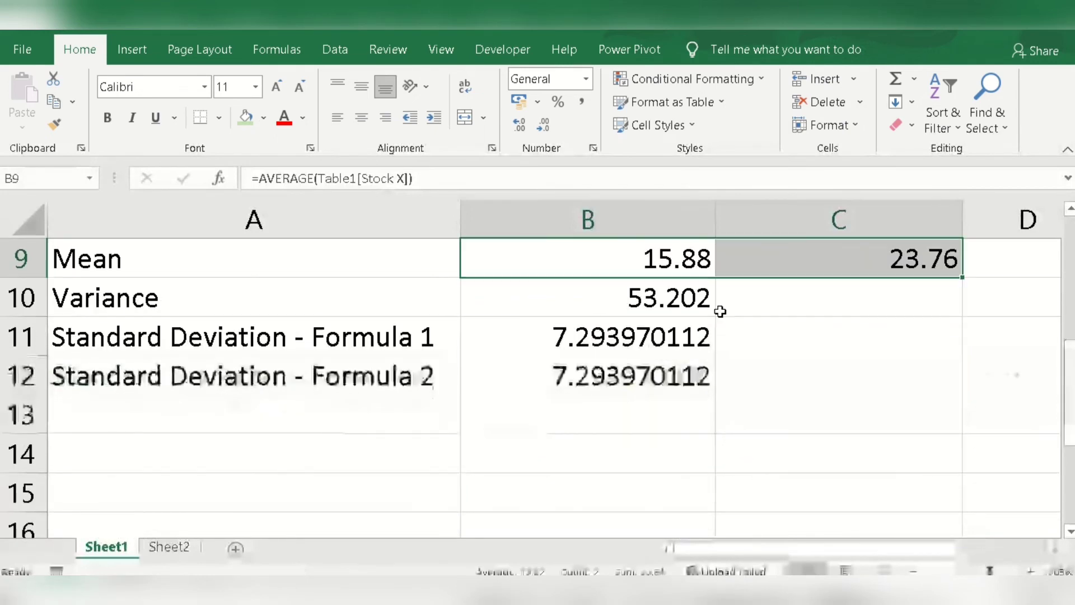
pyautogui.click(715, 313)
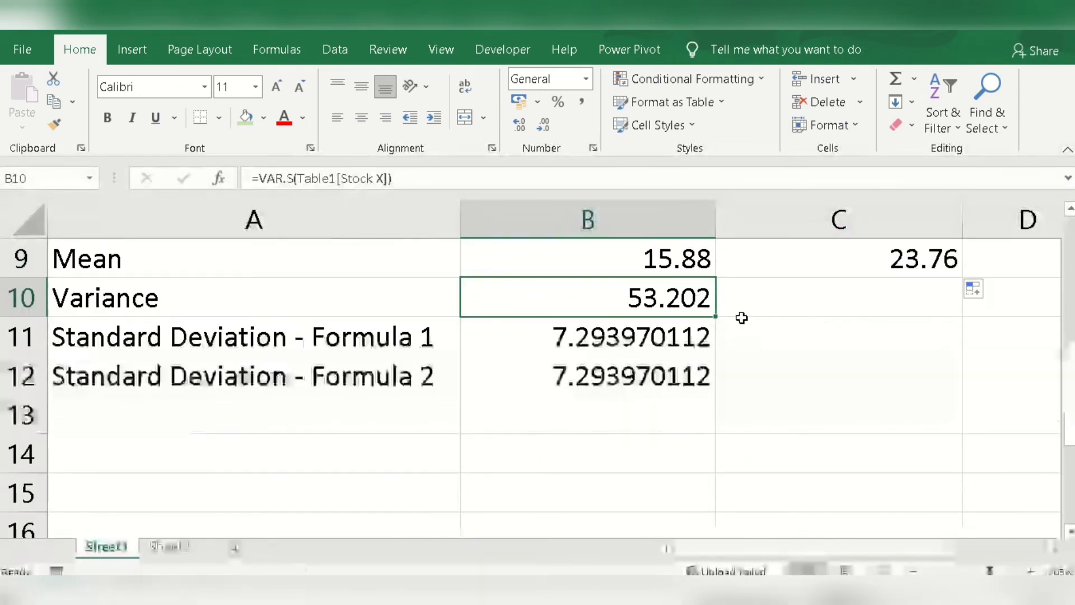
pyautogui.moveTo(717, 316); pyautogui.dragTo(891, 309)
pyautogui.click(702, 342)
pyautogui.moveTo(717, 358); pyautogui.dragTo(874, 365)
pyautogui.click(710, 387)
pyautogui.moveTo(712, 396); pyautogui.dragTo(857, 406)
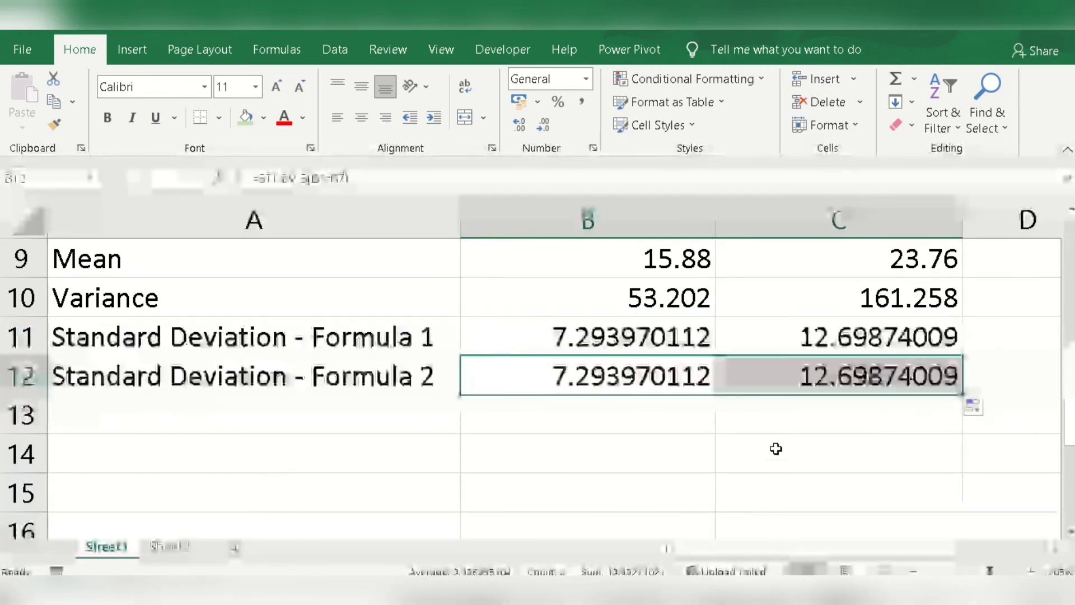
# Step: Reread the question in title cell A1, highlighting the part that asks which stock to choose, and leave the text as it is
pyautogui.scroll(3, 776, 448)
pyautogui.hotkey('ctrl', 'Home')
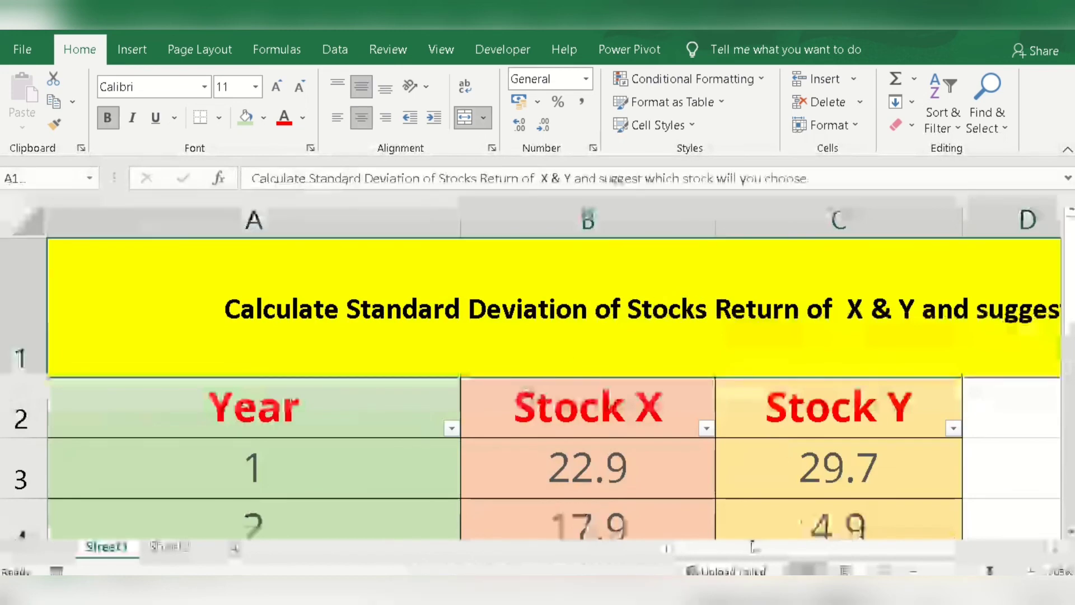
pyautogui.hscroll(2, 438, 311)
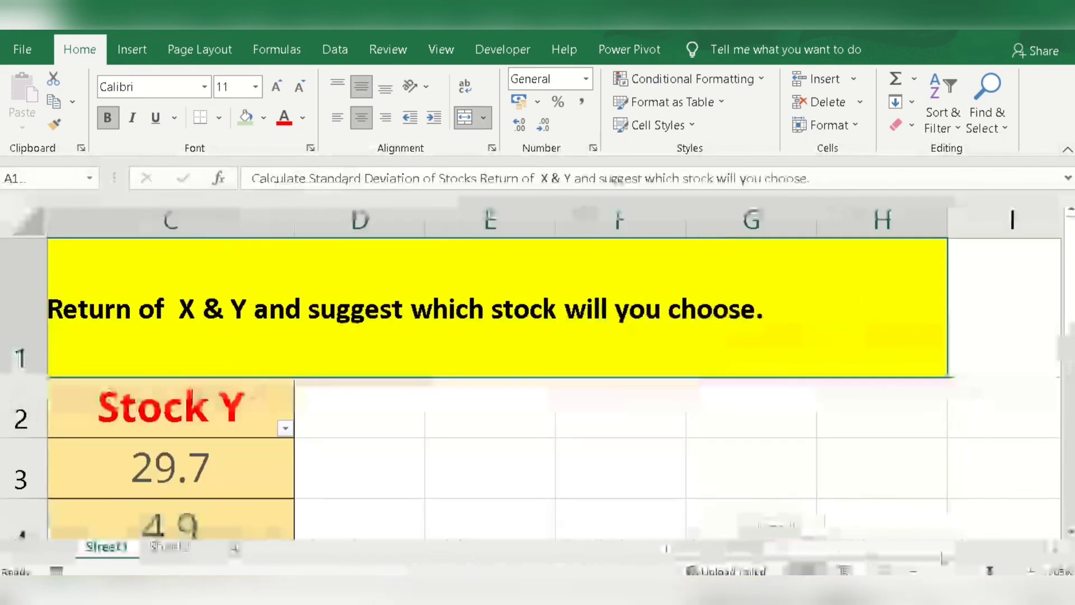
pyautogui.doubleClick(369, 312)
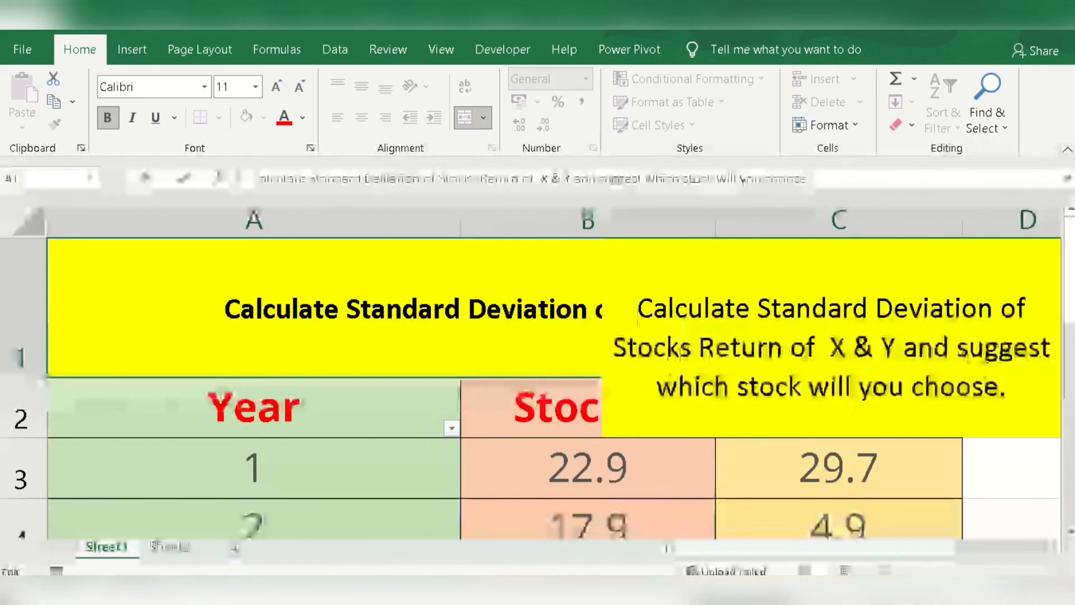
pyautogui.moveTo(958, 348); pyautogui.dragTo(1011, 397)
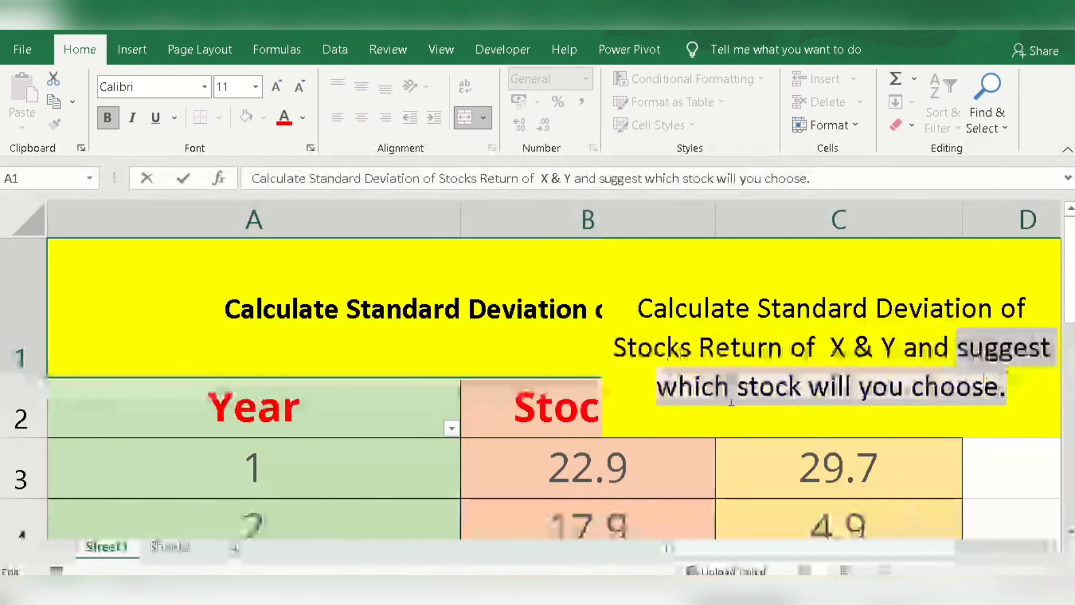
pyautogui.click(1006, 466)
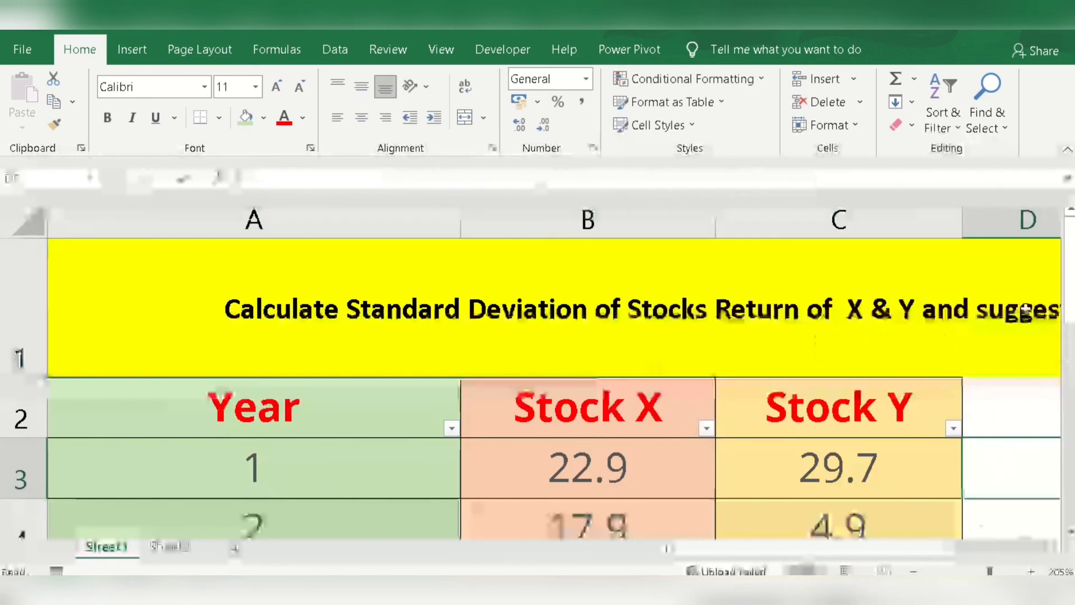
# Step: Compare the standard deviations of Stock X and Stock Y in rows 11 and 12
pyautogui.moveTo(1069, 302); pyautogui.dragTo(1070, 431)
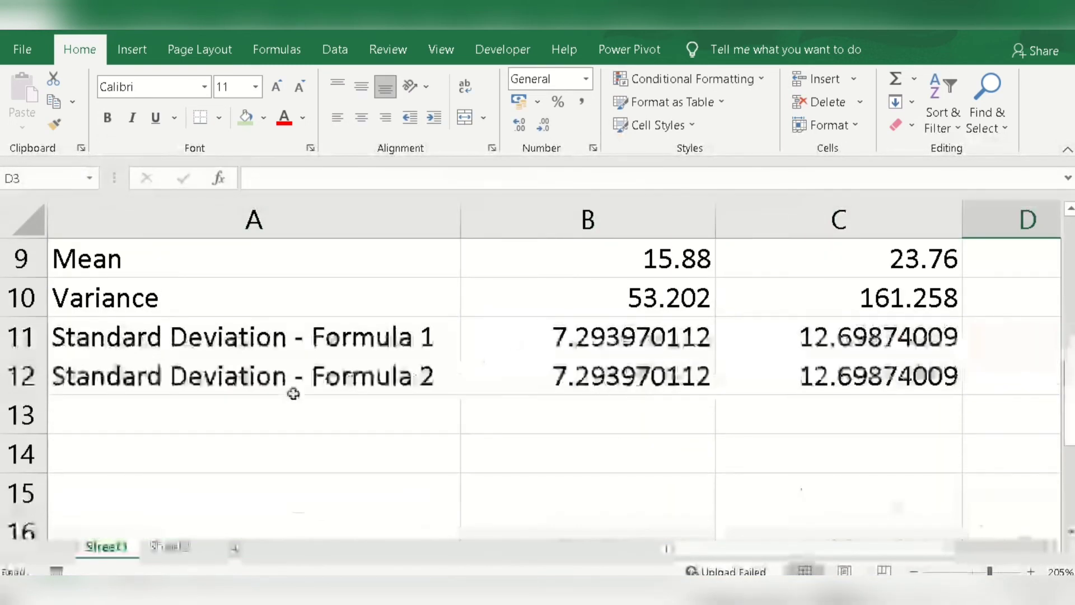
pyautogui.click(313, 385)
pyautogui.click(235, 337)
pyautogui.click(865, 377)
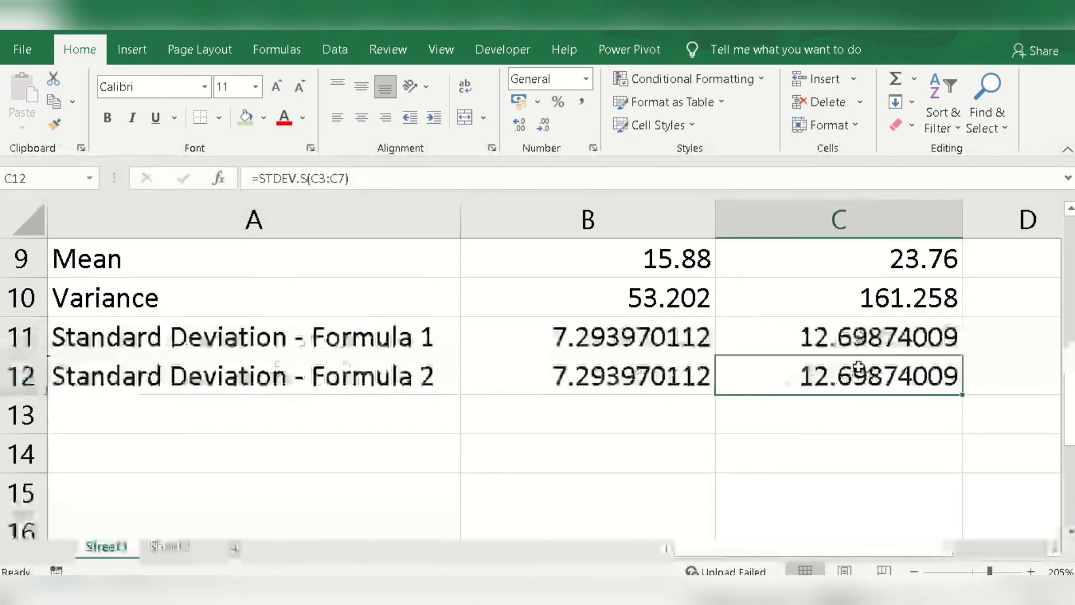
pyautogui.click(652, 384)
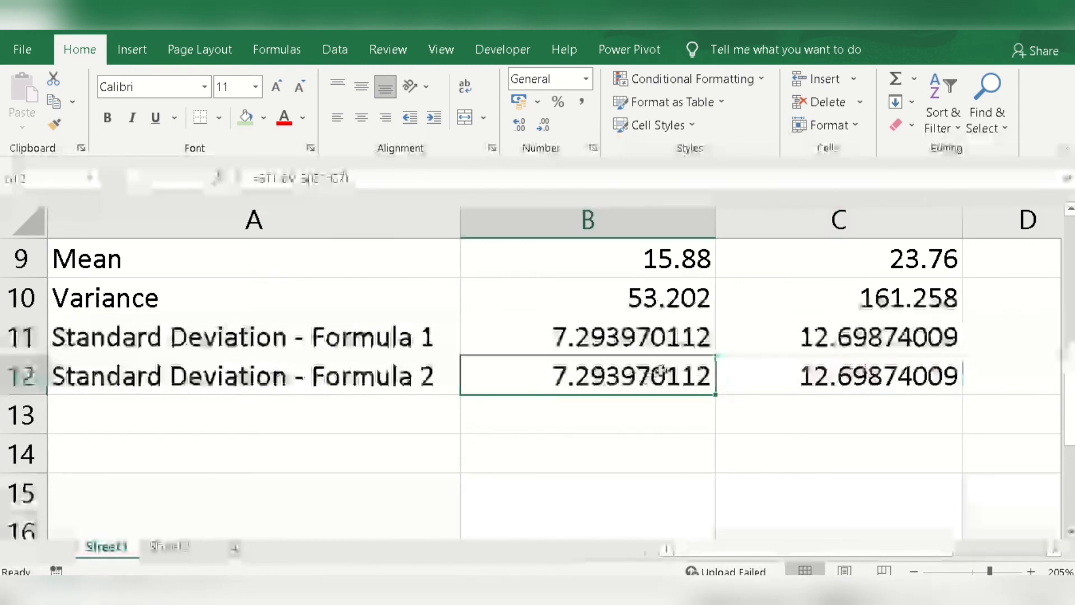
pyautogui.click(591, 418)
pyautogui.click(598, 378)
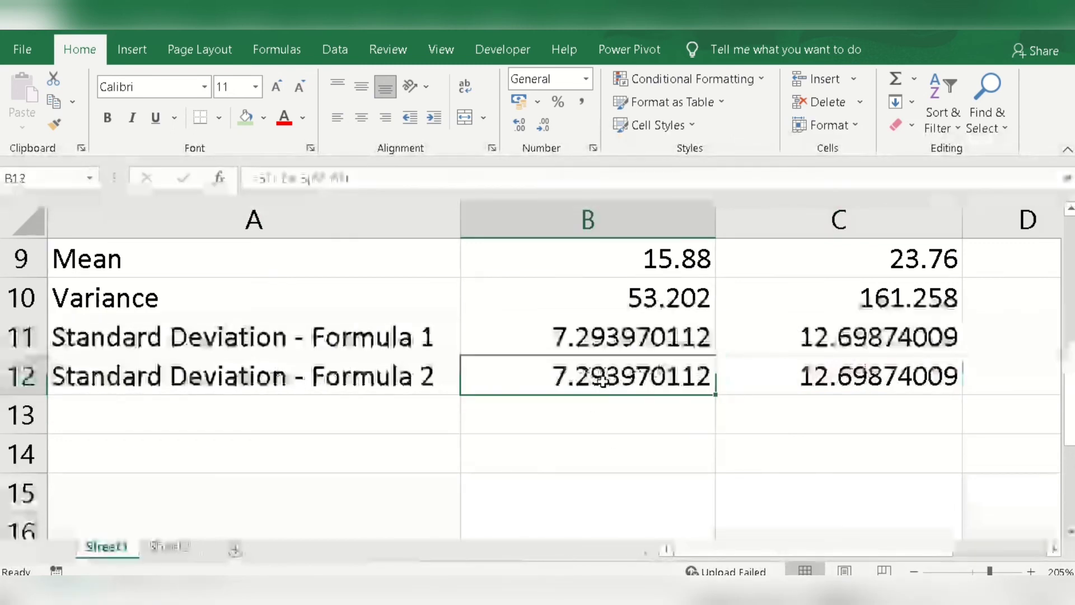
# Step: Compare the variances of Stock X and Stock Y in cells B10 and C10
pyautogui.click(228, 298)
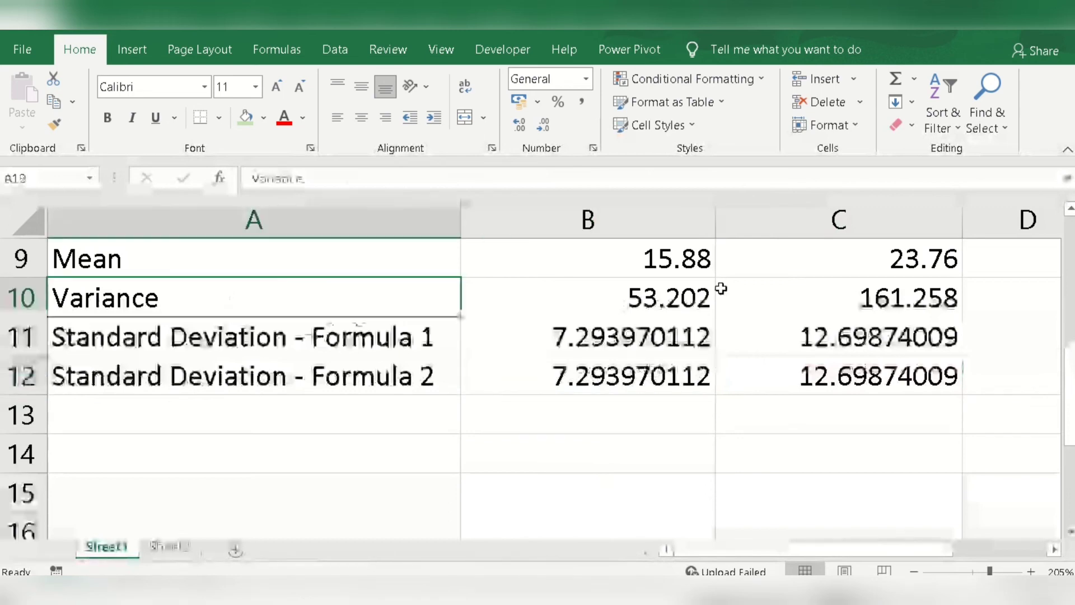
pyautogui.click(674, 298)
pyautogui.click(872, 311)
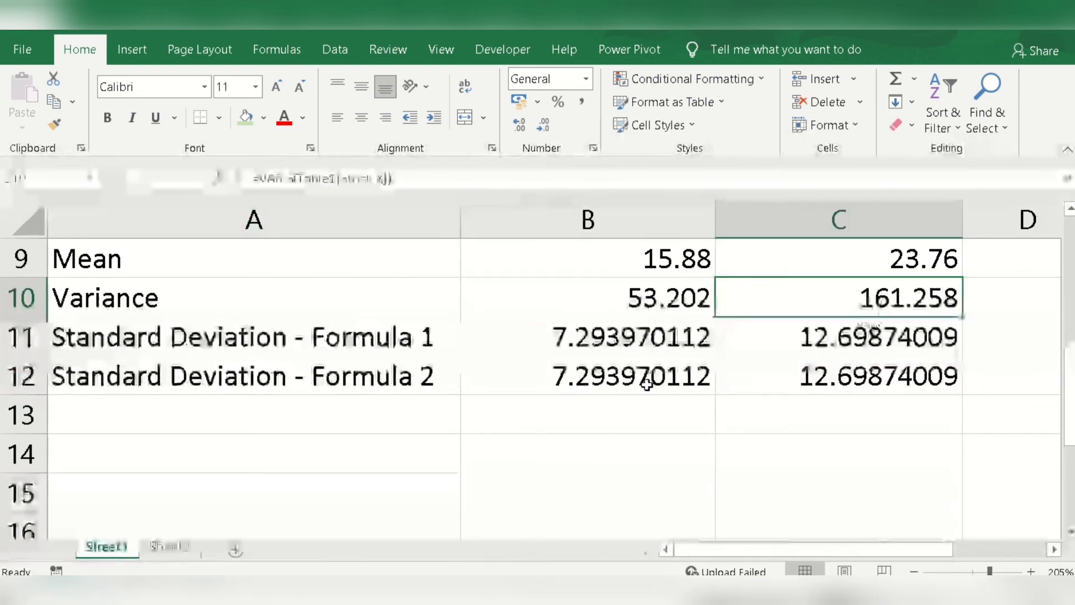
pyautogui.click(688, 311)
pyautogui.click(899, 297)
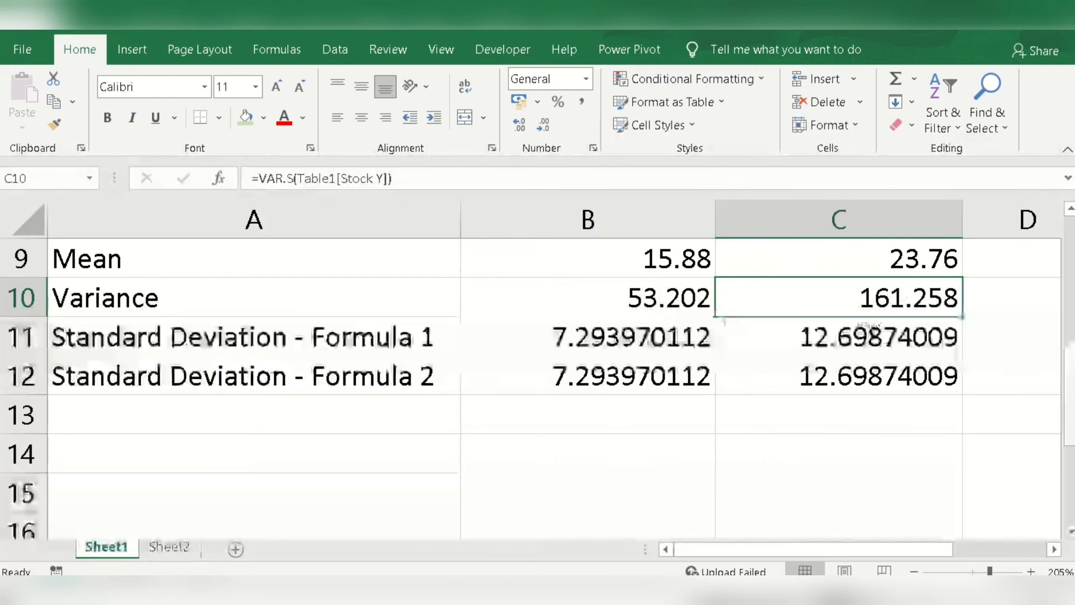
# Step: Compare the mean returns in B9 and C9, and review the full Stock Y results in C9:C12 and Stock X results in B9:B12
pyautogui.moveTo(1069, 373); pyautogui.dragTo(1070, 357)
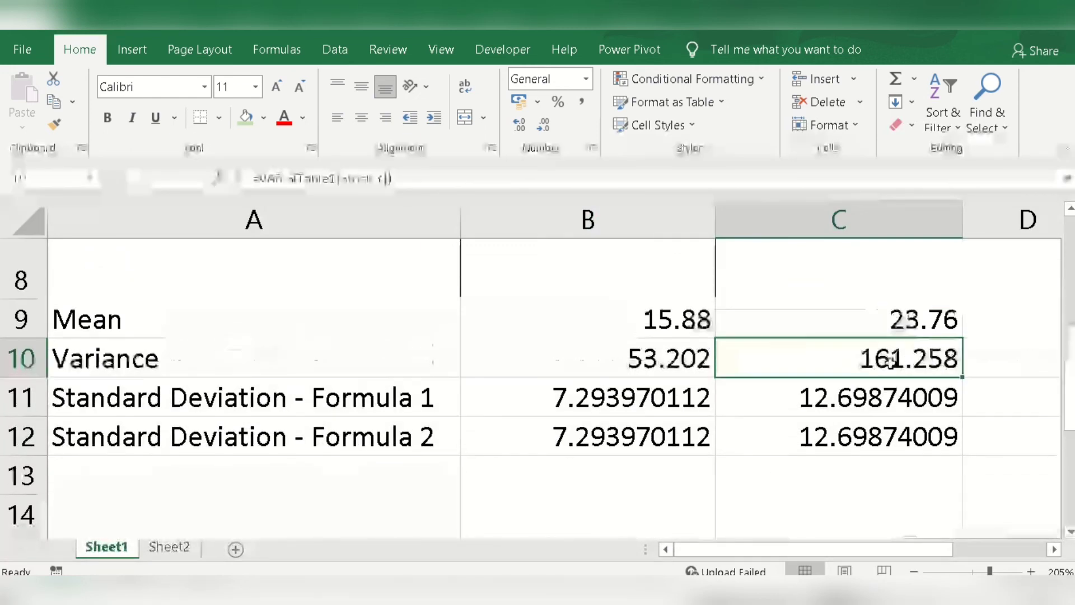
pyautogui.click(898, 318)
pyautogui.click(674, 327)
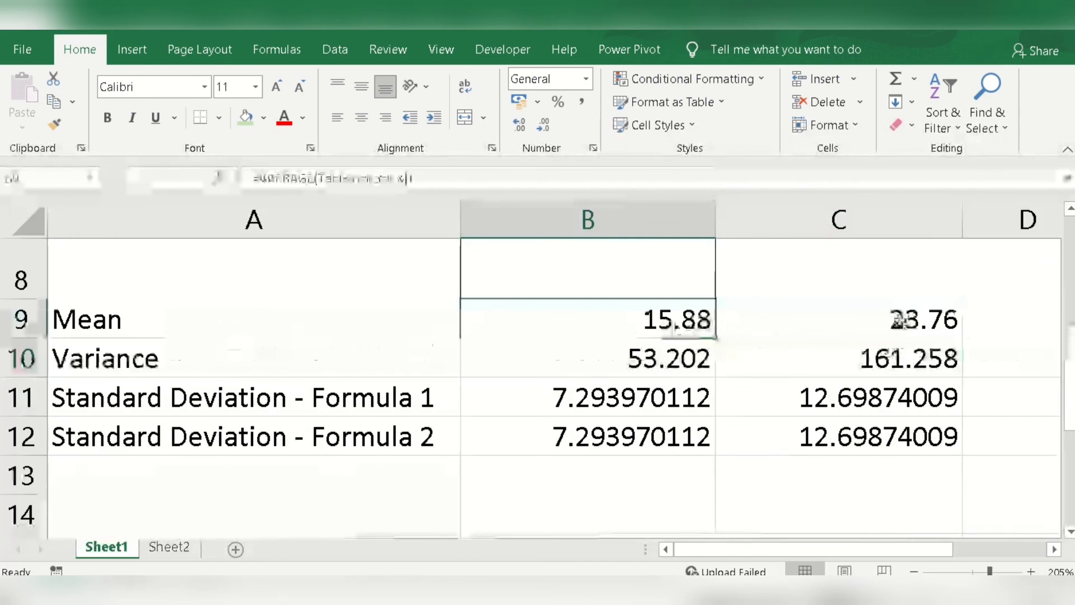
pyautogui.click(899, 320)
pyautogui.moveTo(899, 320); pyautogui.dragTo(892, 439)
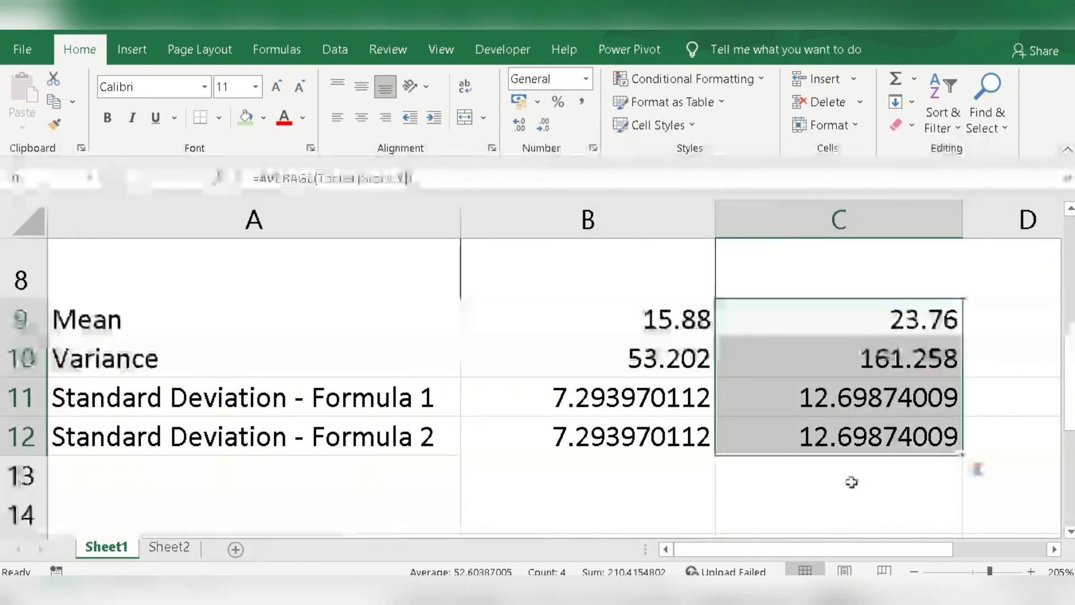
pyautogui.click(811, 515)
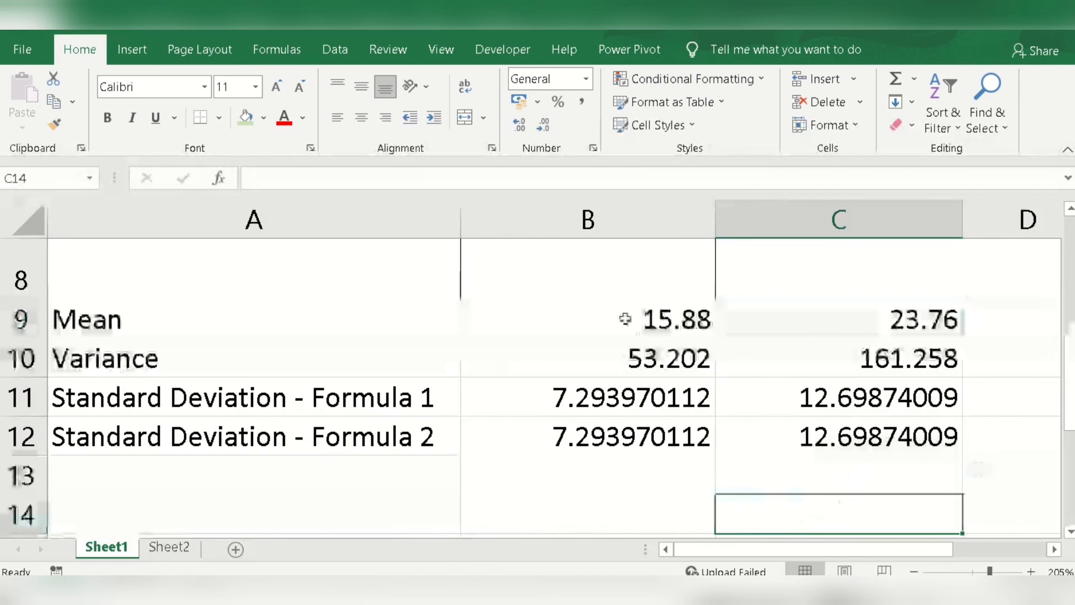
pyautogui.moveTo(624, 319); pyautogui.dragTo(626, 433)
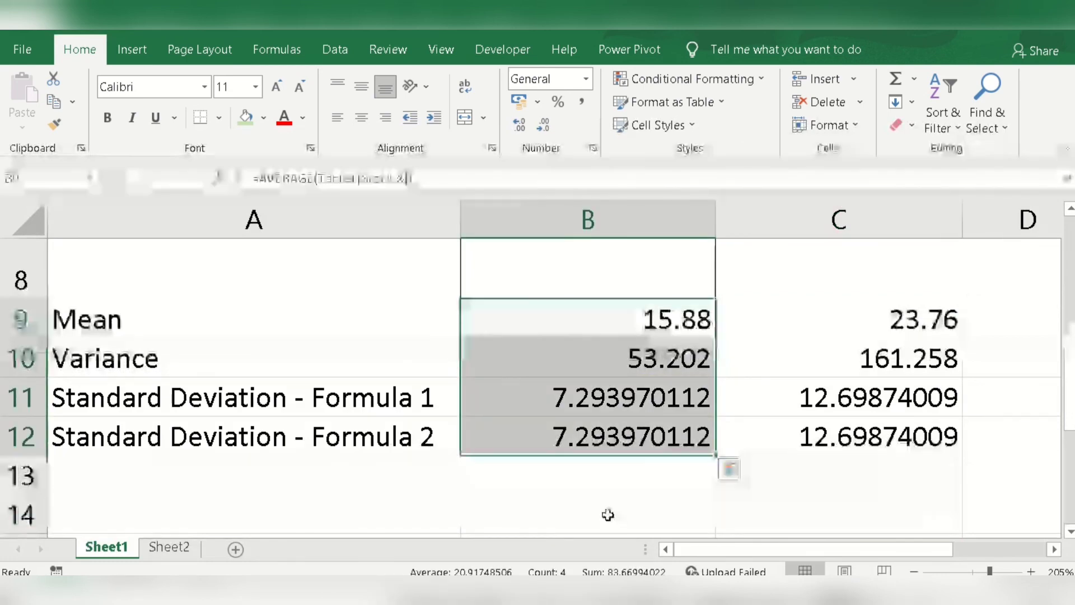
pyautogui.click(807, 548)
pyautogui.click(806, 548)
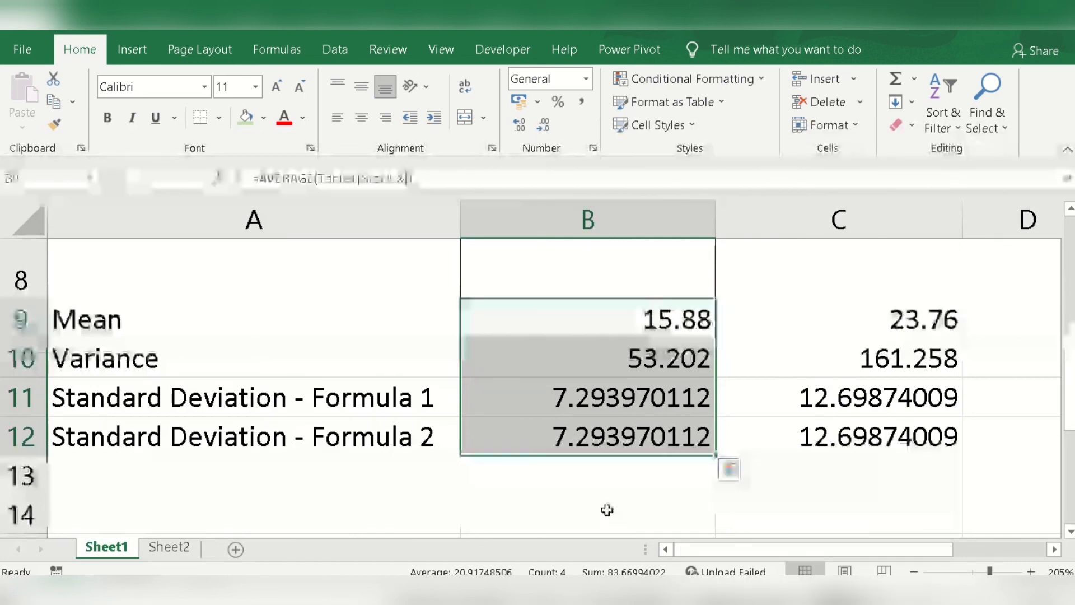
pyautogui.click(806, 548)
pyautogui.click(807, 548)
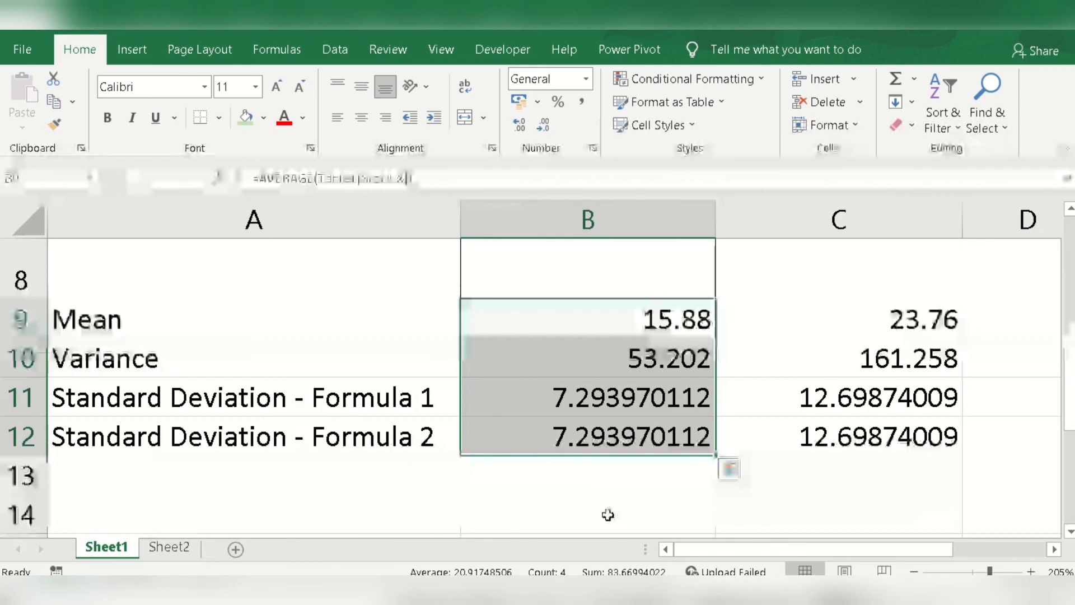
pyautogui.click(808, 548)
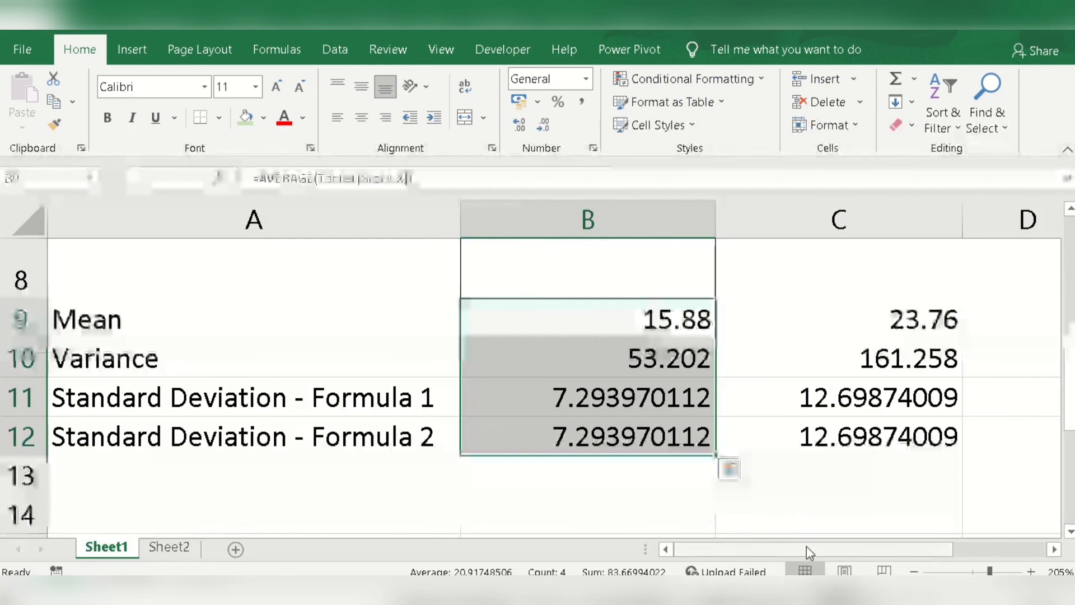
pyautogui.click(784, 497)
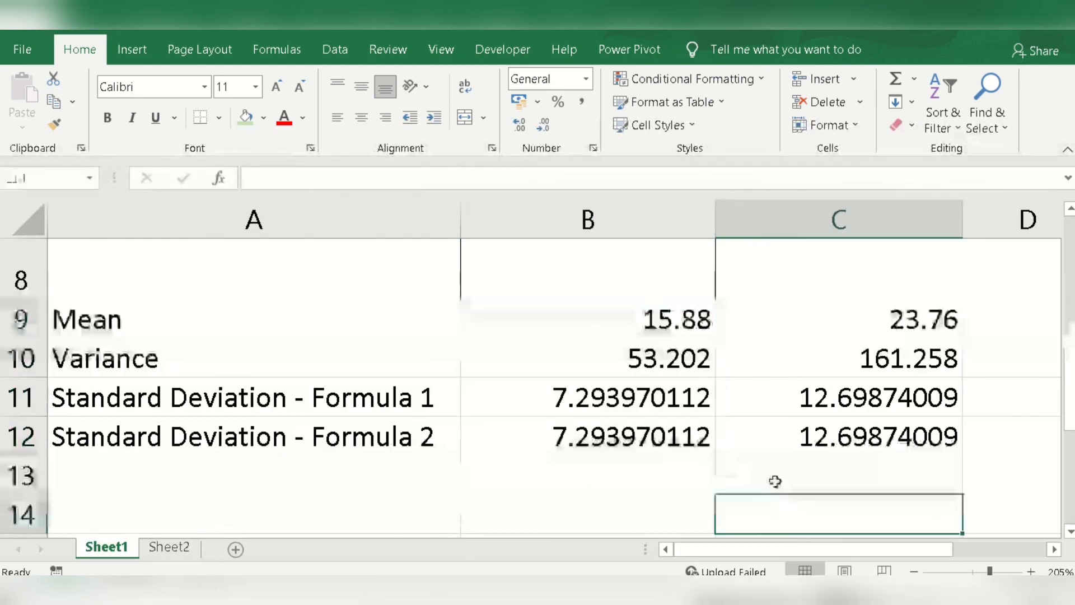
pyautogui.scroll(3, 800, 399)
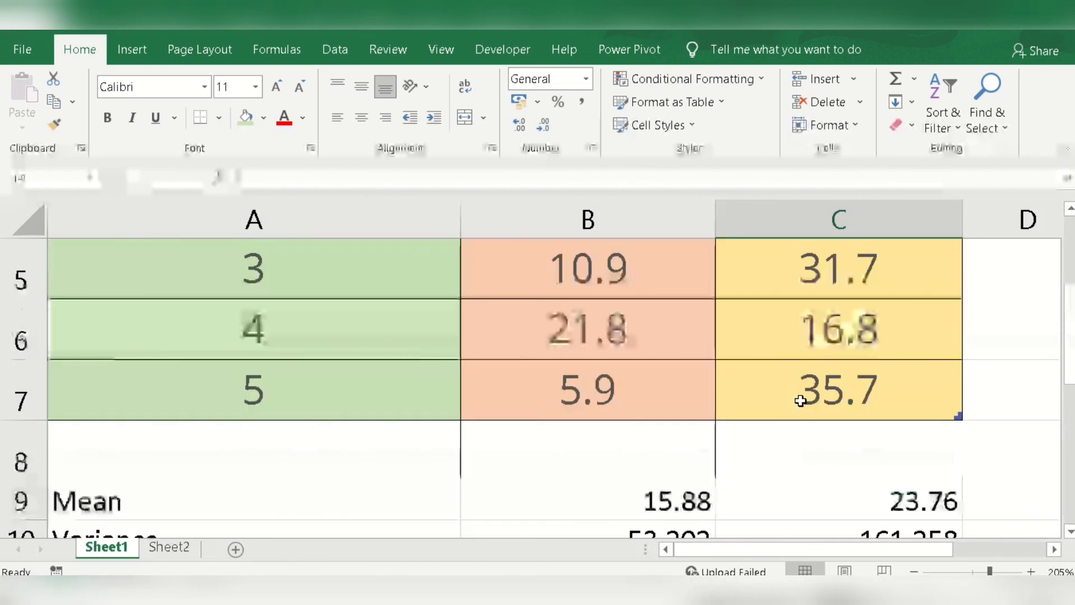